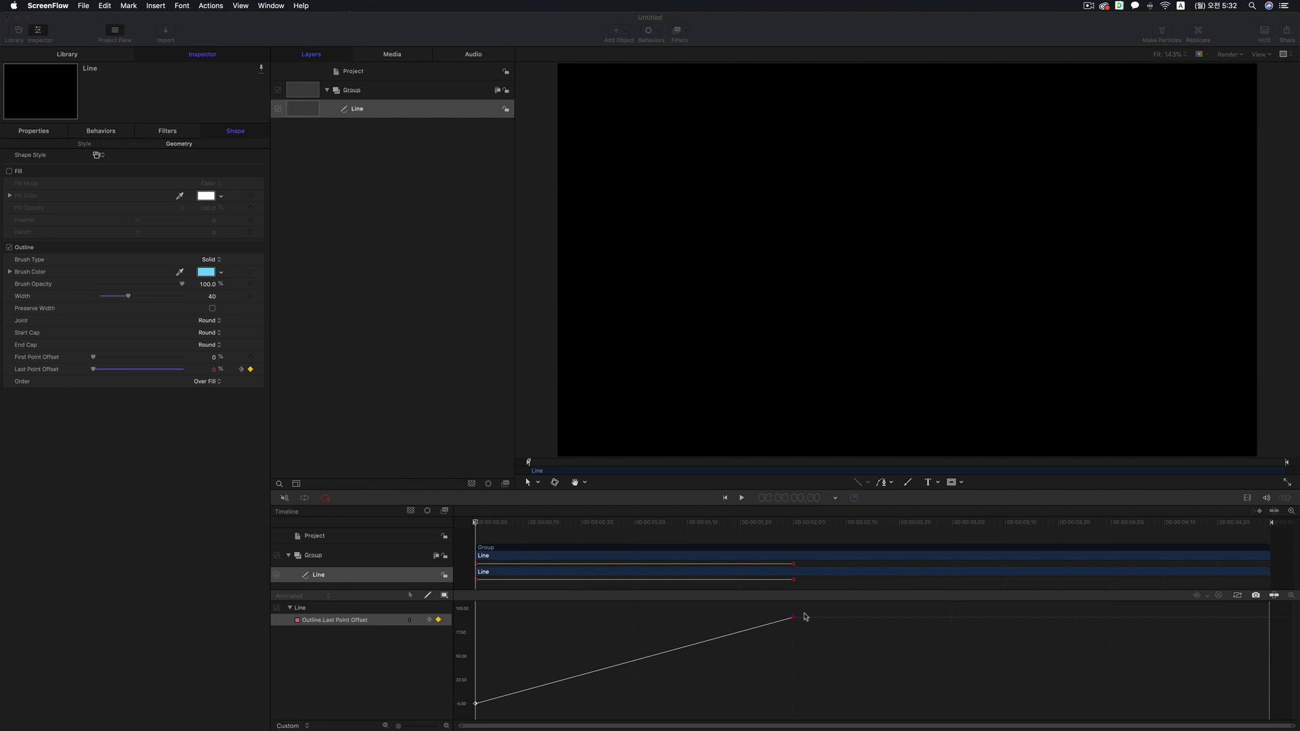
Play the line's Last Point Offset animation, and place the playhead on the second keyframe at 00:00:02;00
click(743, 499)
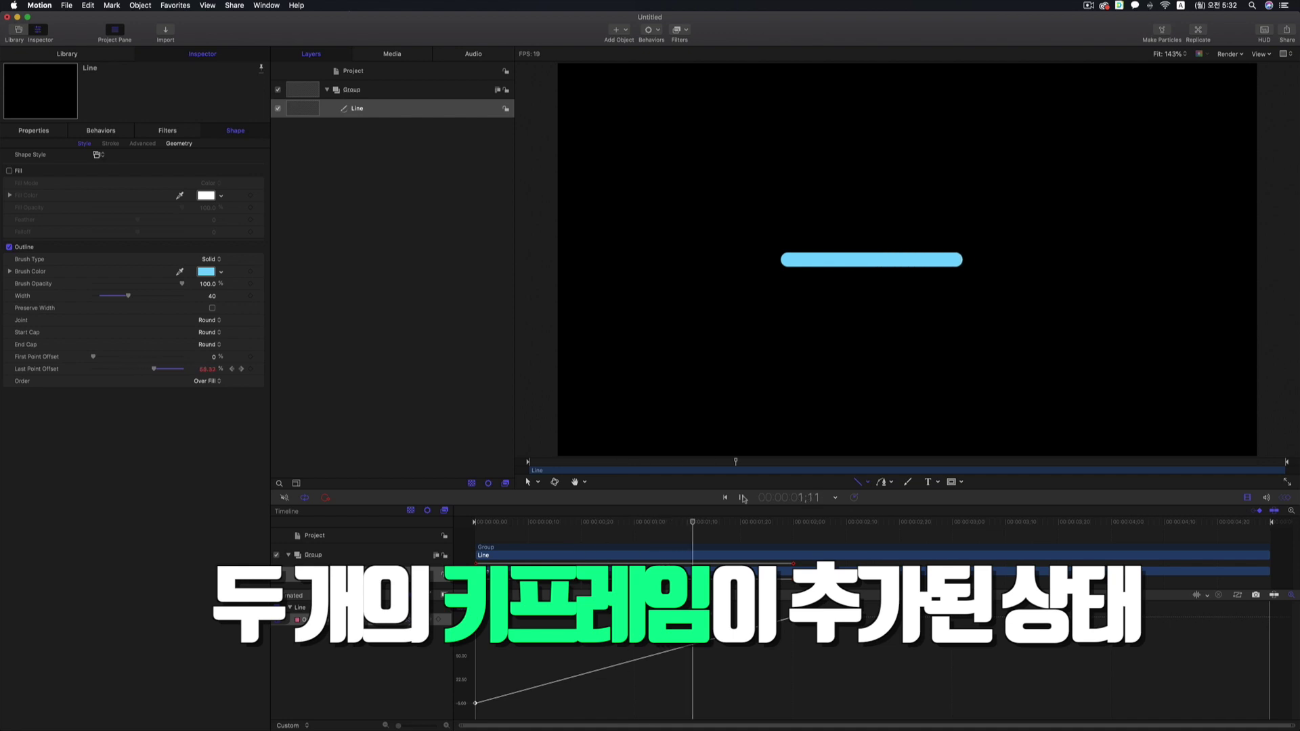
click(742, 497)
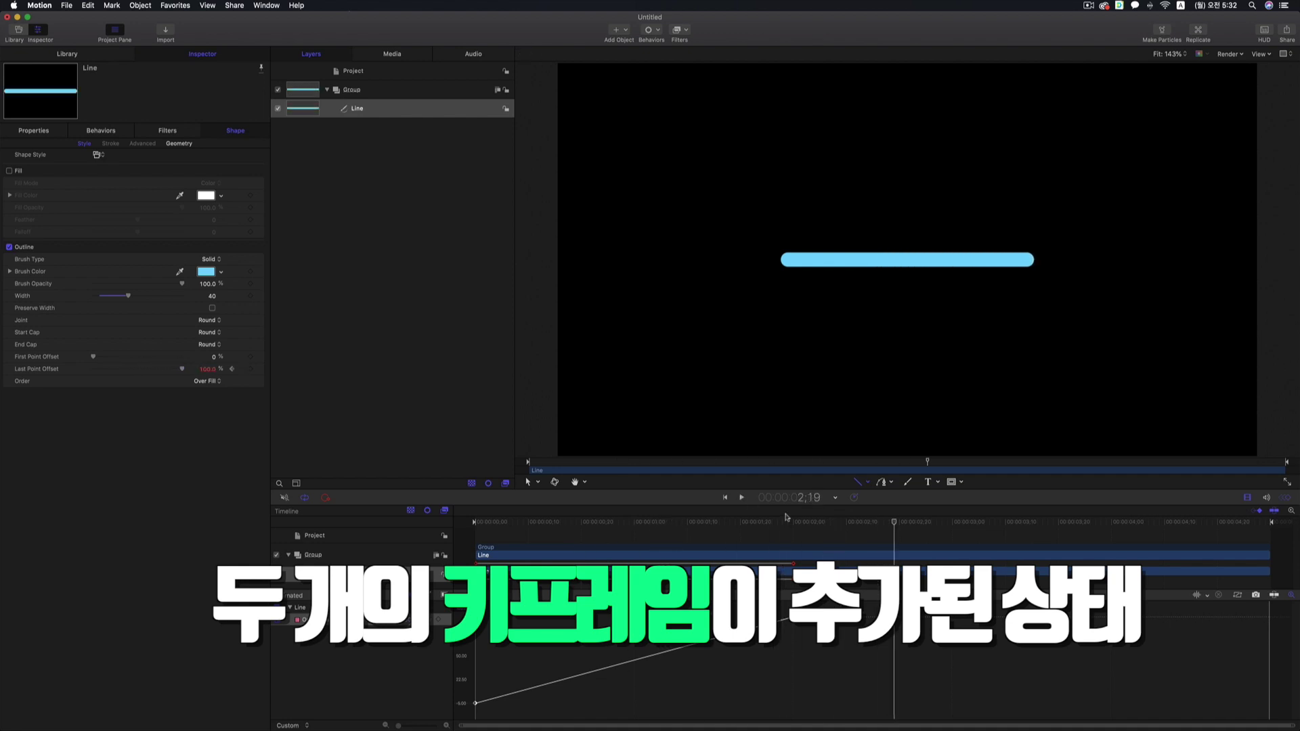
drag(515, 522, 489, 522)
key(shift+k)
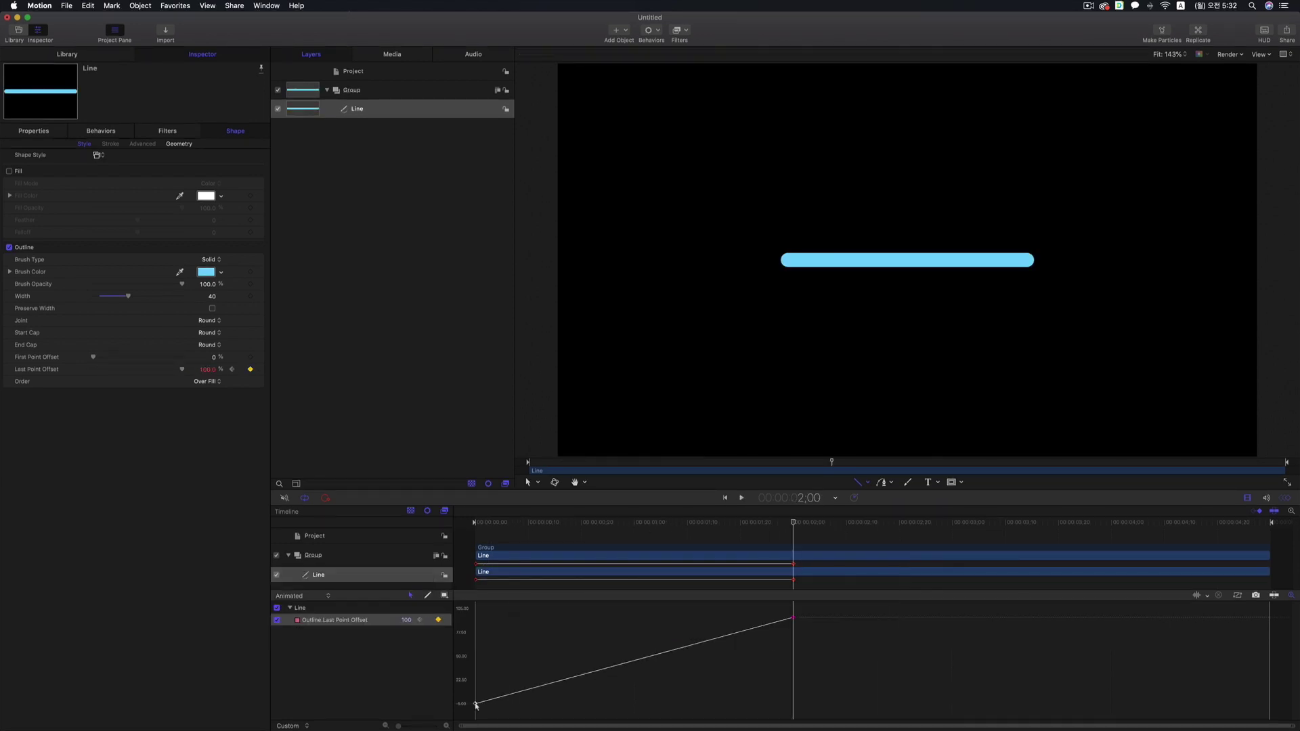
Review the interpolation methods for the first Last Point Offset keyframe and set its interpolation to Bezier
right_click(476, 705)
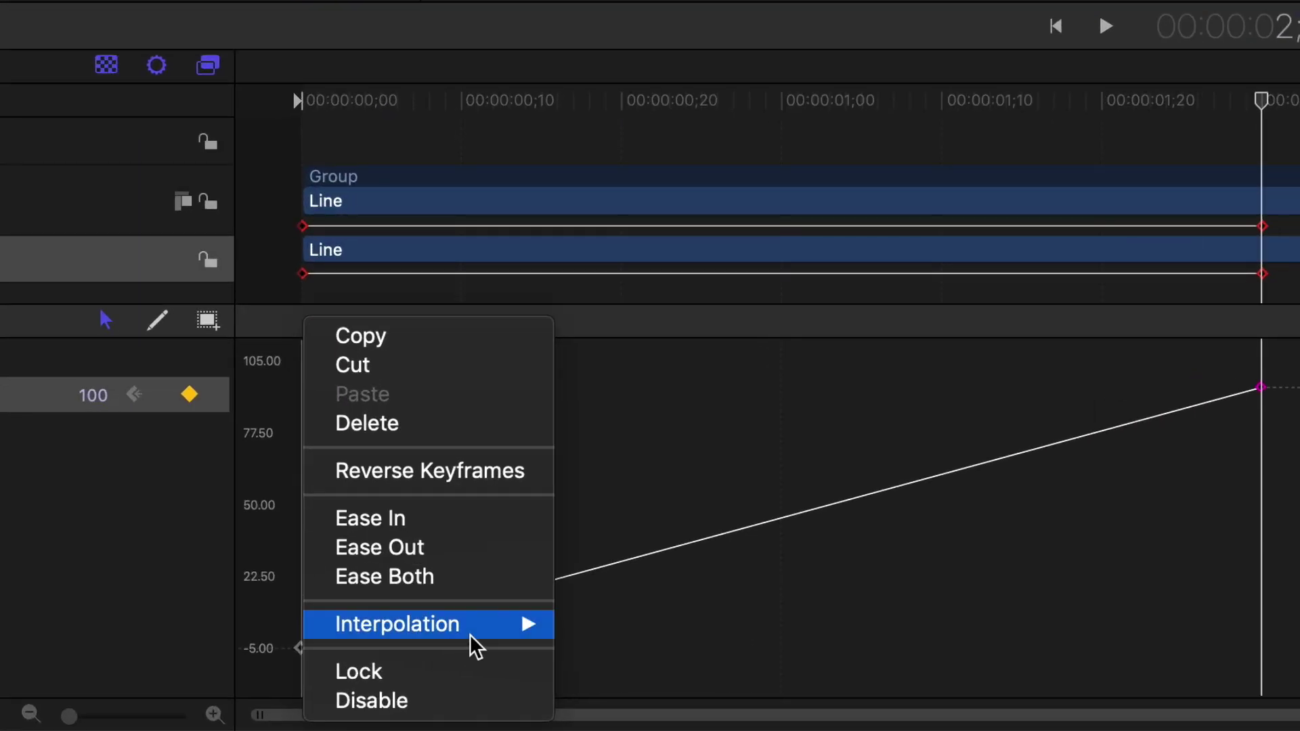
mouse_move(533, 700)
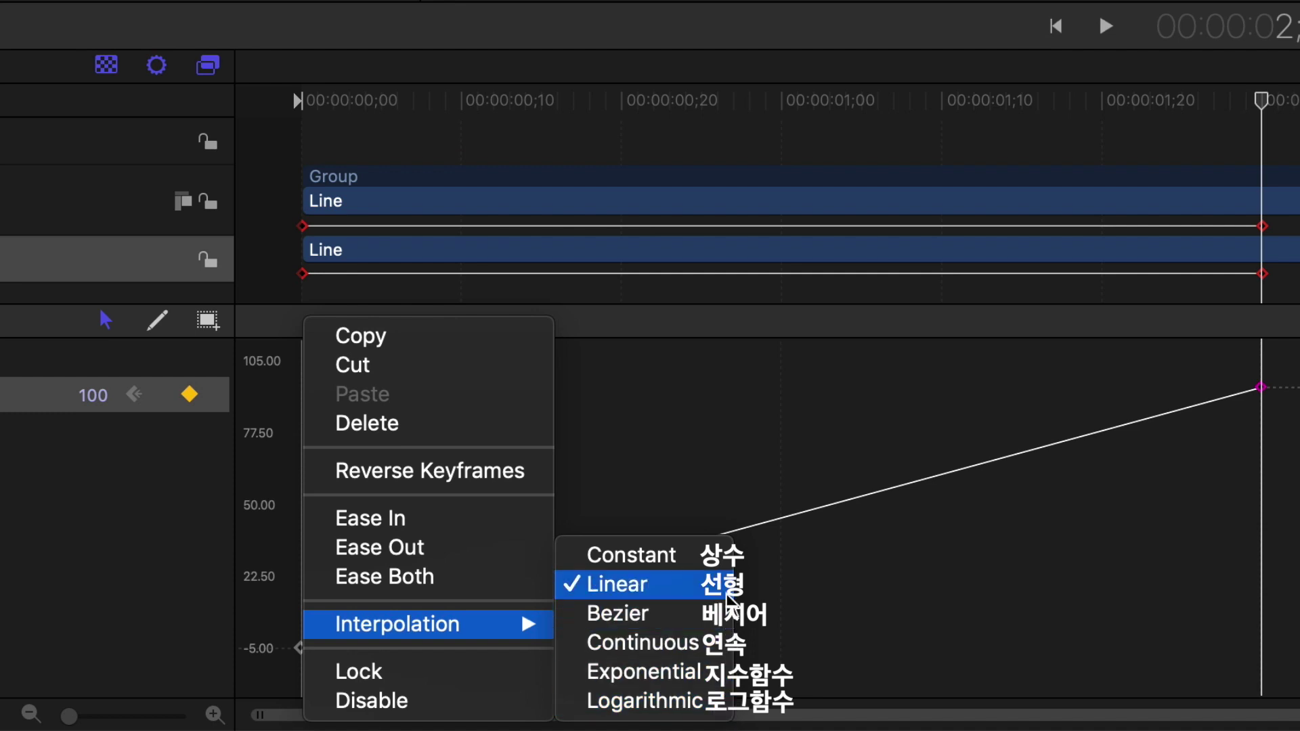
click(801, 595)
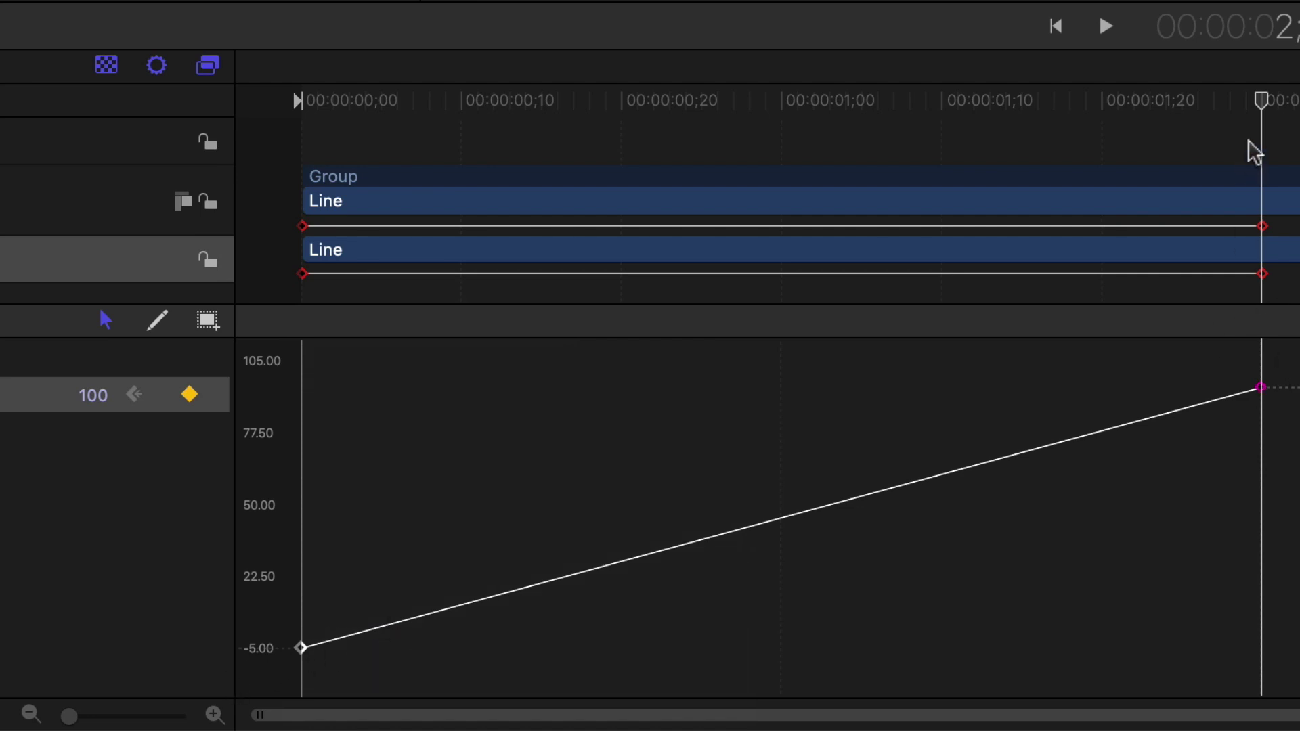
mouse_move(1260, 103)
mouse_down()
mouse_move(266, 160)
mouse_move(498, 138)
mouse_move(1265, 125)
mouse_up()
right_click(299, 651)
mouse_move(386, 635)
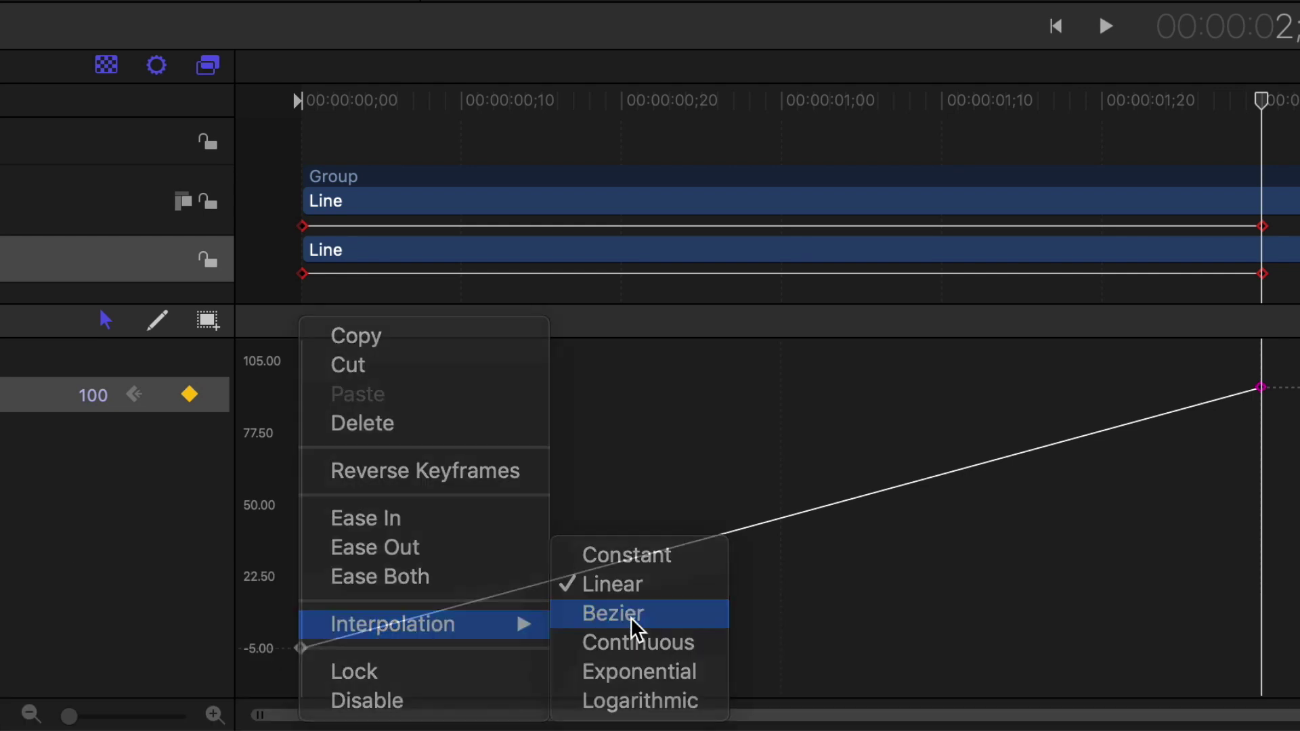
click(634, 617)
Lengthen the last keyframe's Bezier handle toward the start and shorten the first keyframe's handle so the curve rises early
click(1261, 387)
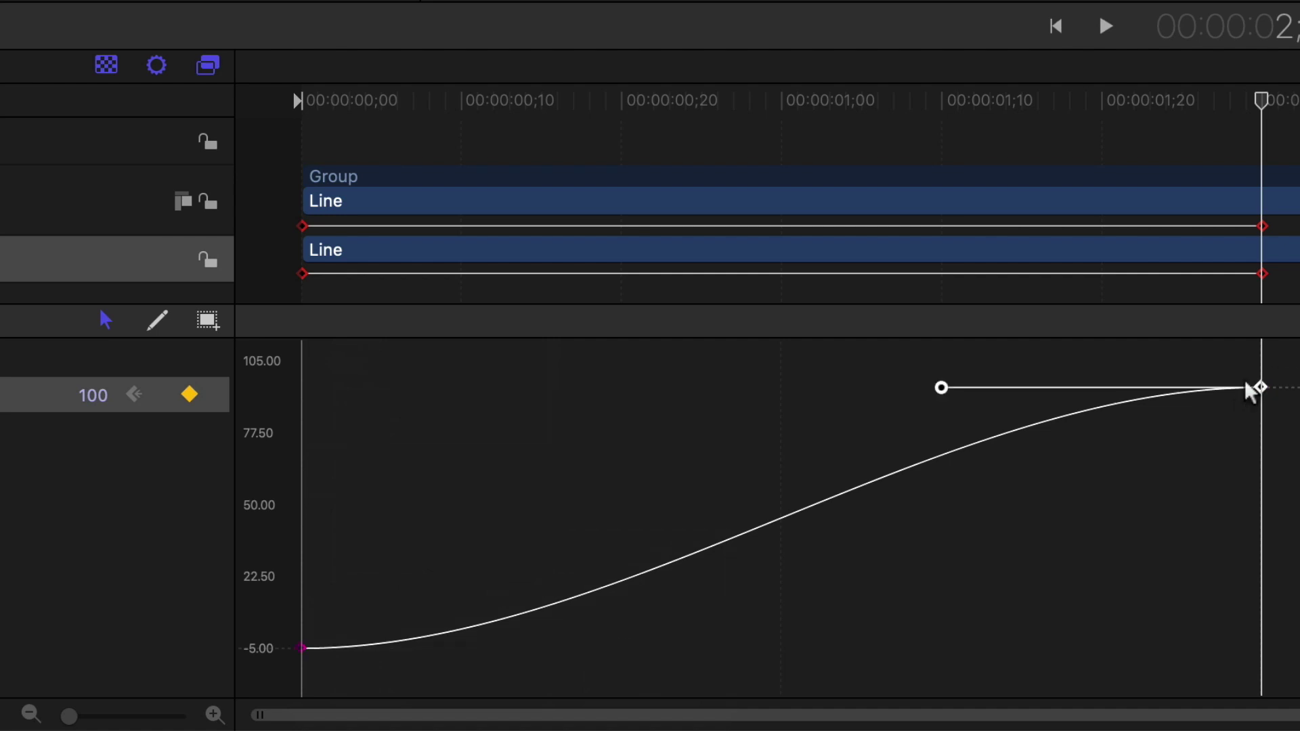
drag(941, 386, 445, 392)
click(301, 648)
drag(620, 649, 420, 649)
Preview the adjusted Bezier animation from the start of the timeline
drag(331, 102, 227, 108)
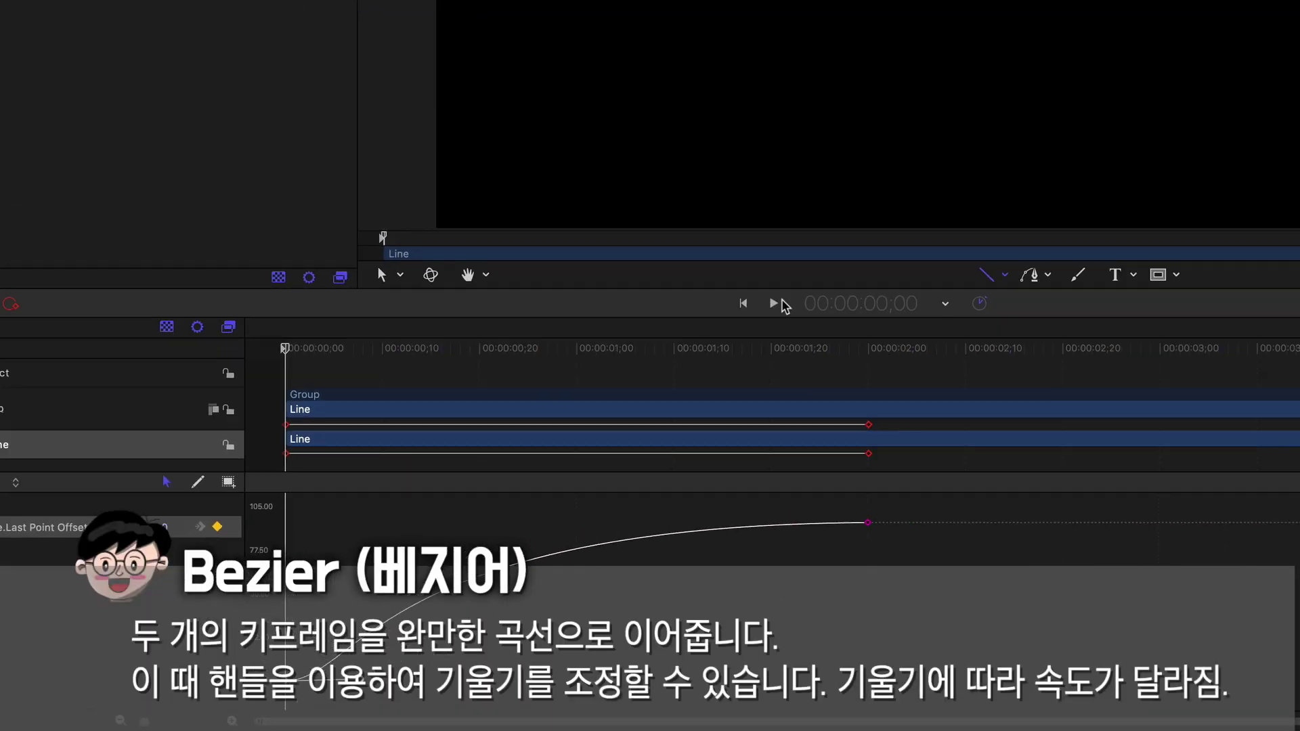
click(1106, 26)
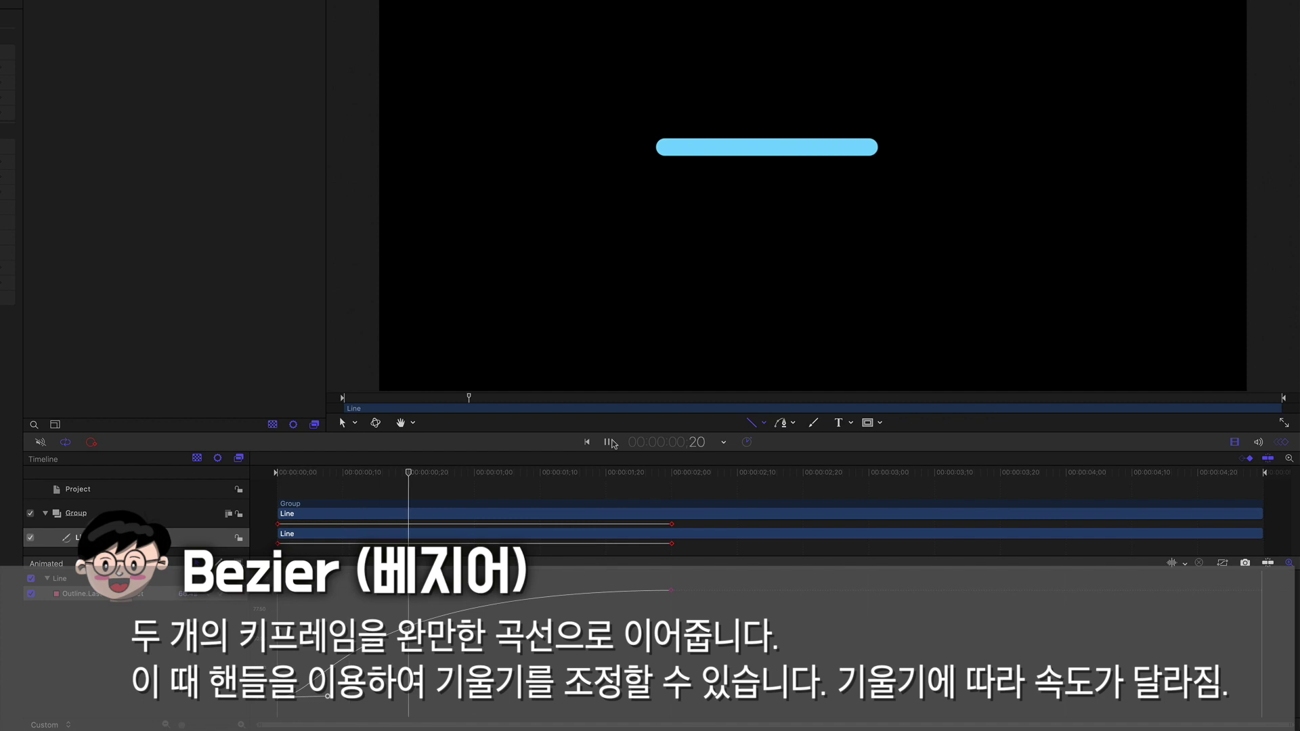
click(611, 443)
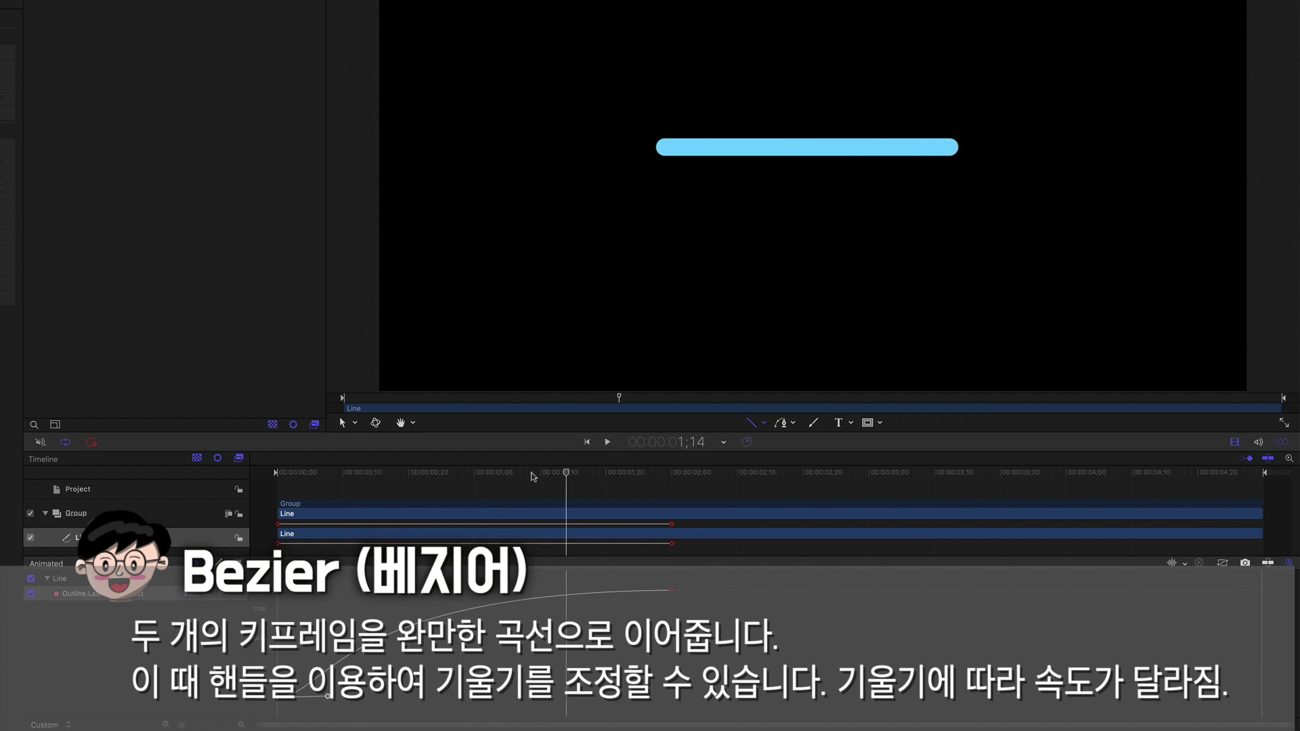
Move the last Last Point Offset keyframe to 00:00:01;00 and play the shortened animation from the start
drag(494, 472, 474, 472)
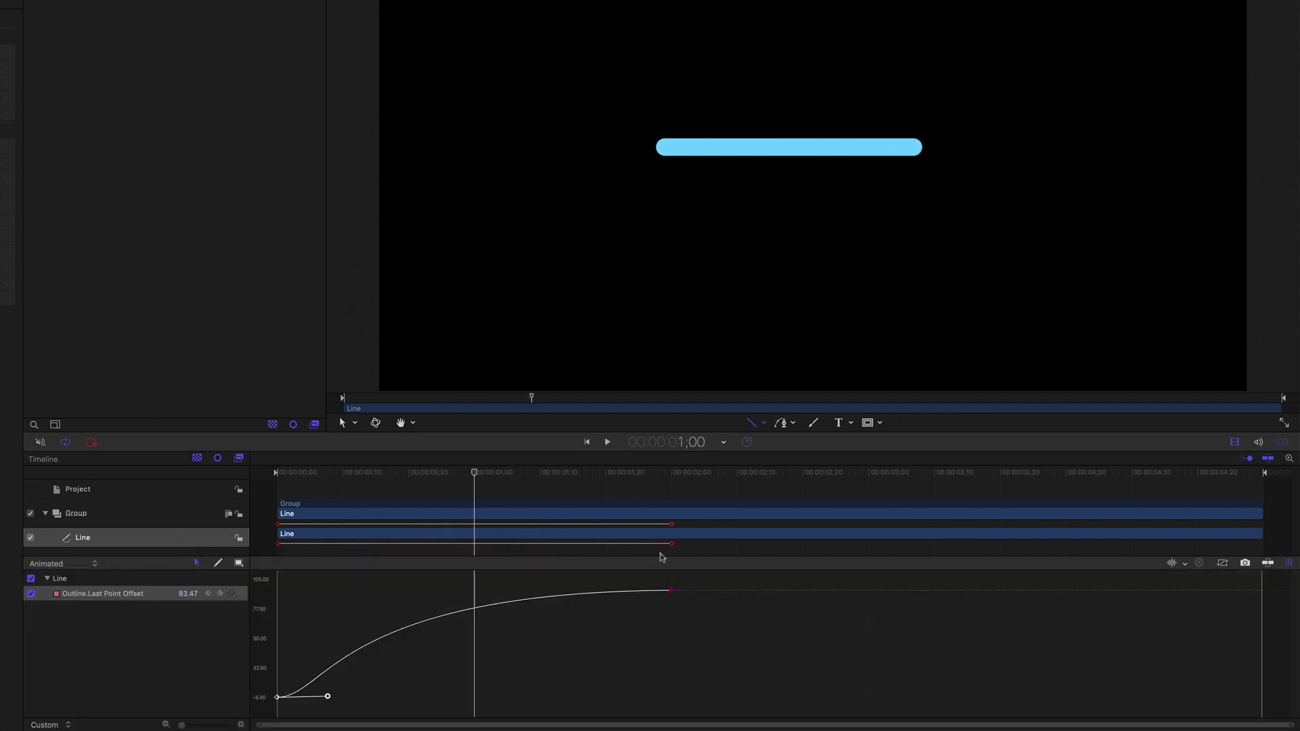
drag(672, 592, 474, 590)
drag(383, 464, 277, 467)
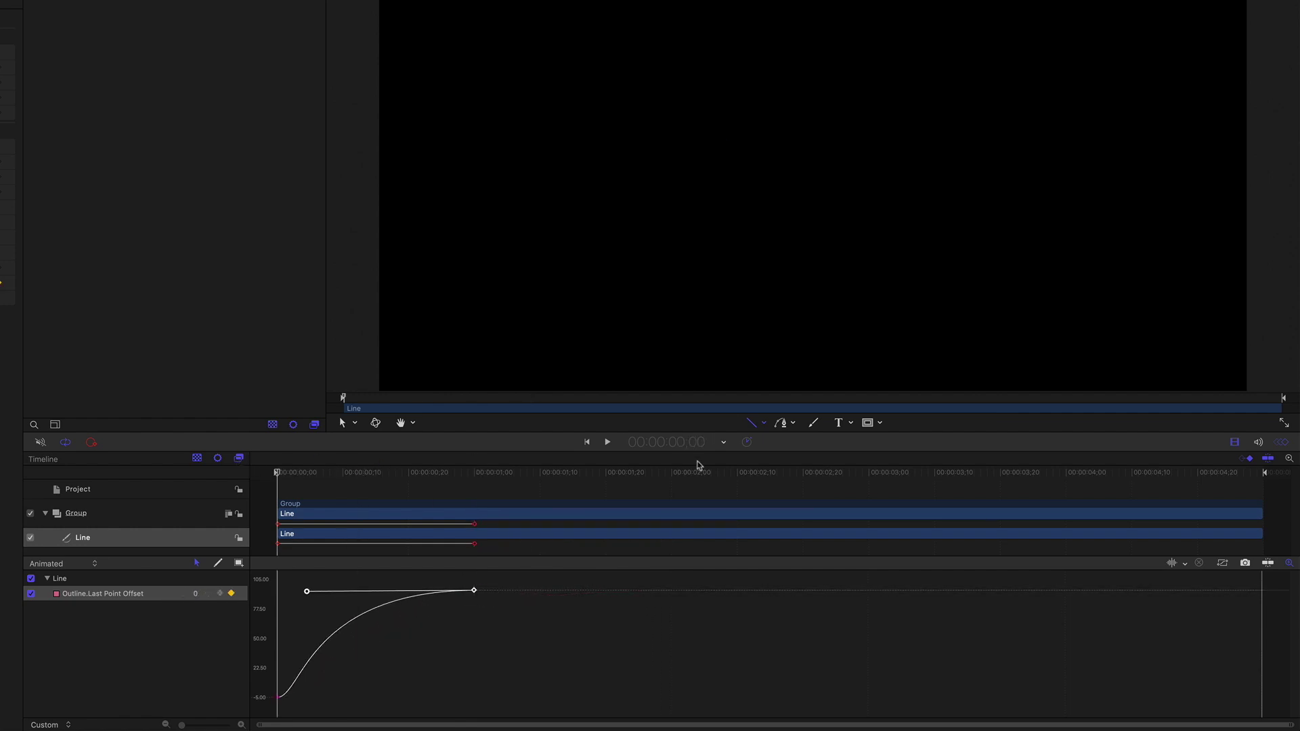
click(609, 442)
click(608, 443)
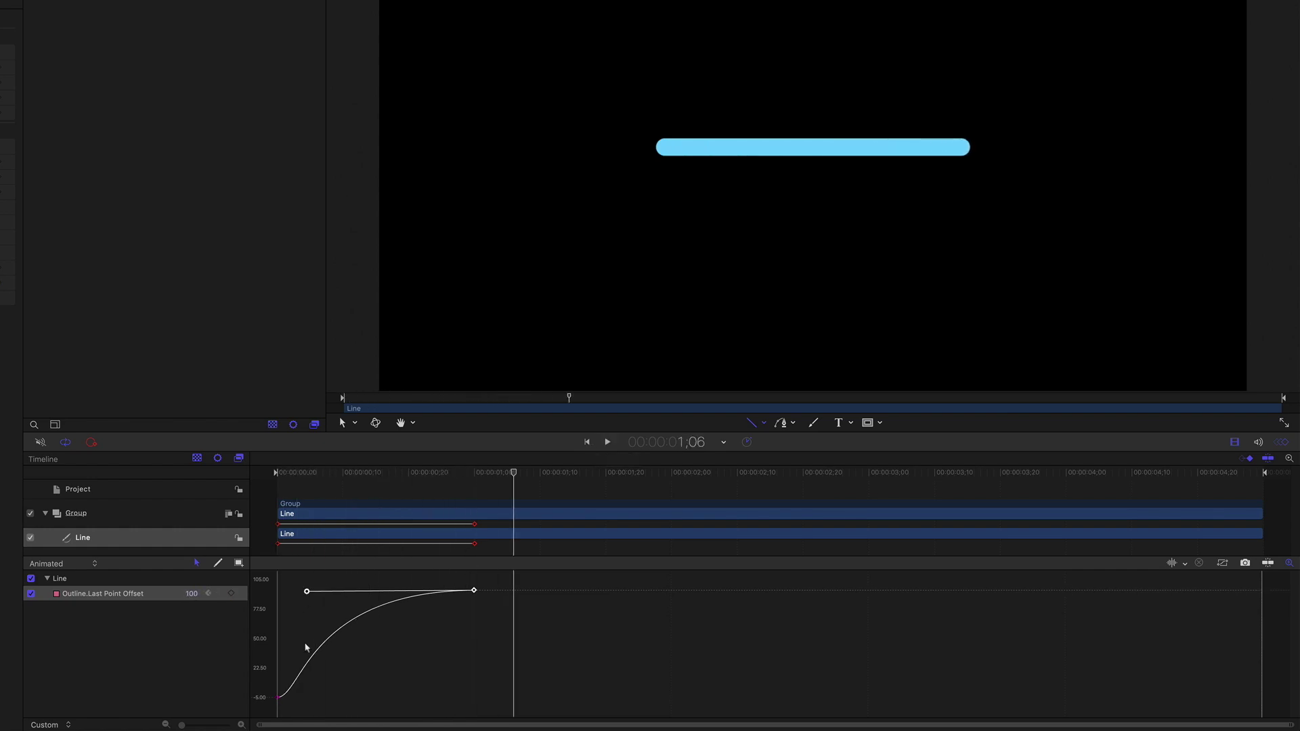
Set the Last Point Offset keyframes' interpolation to Continuous
click(279, 698)
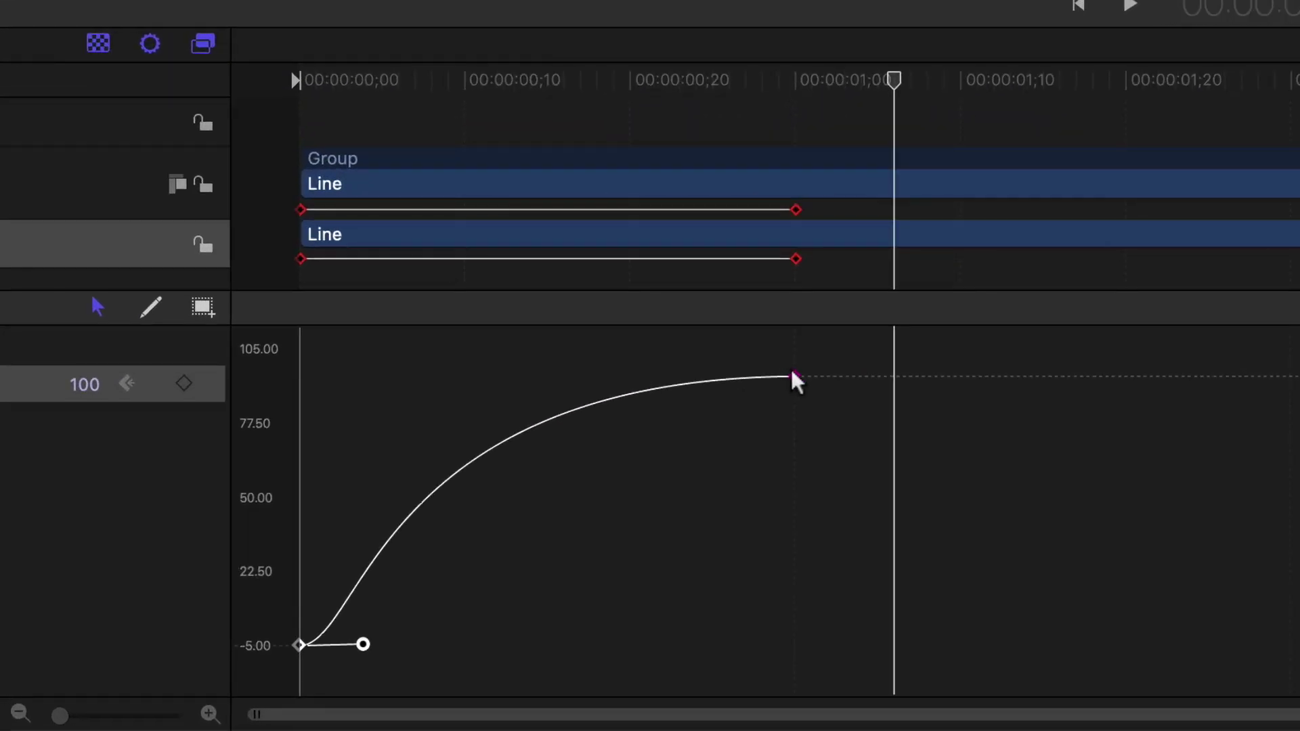
click(795, 376)
right_click(794, 376)
mouse_move(943, 640)
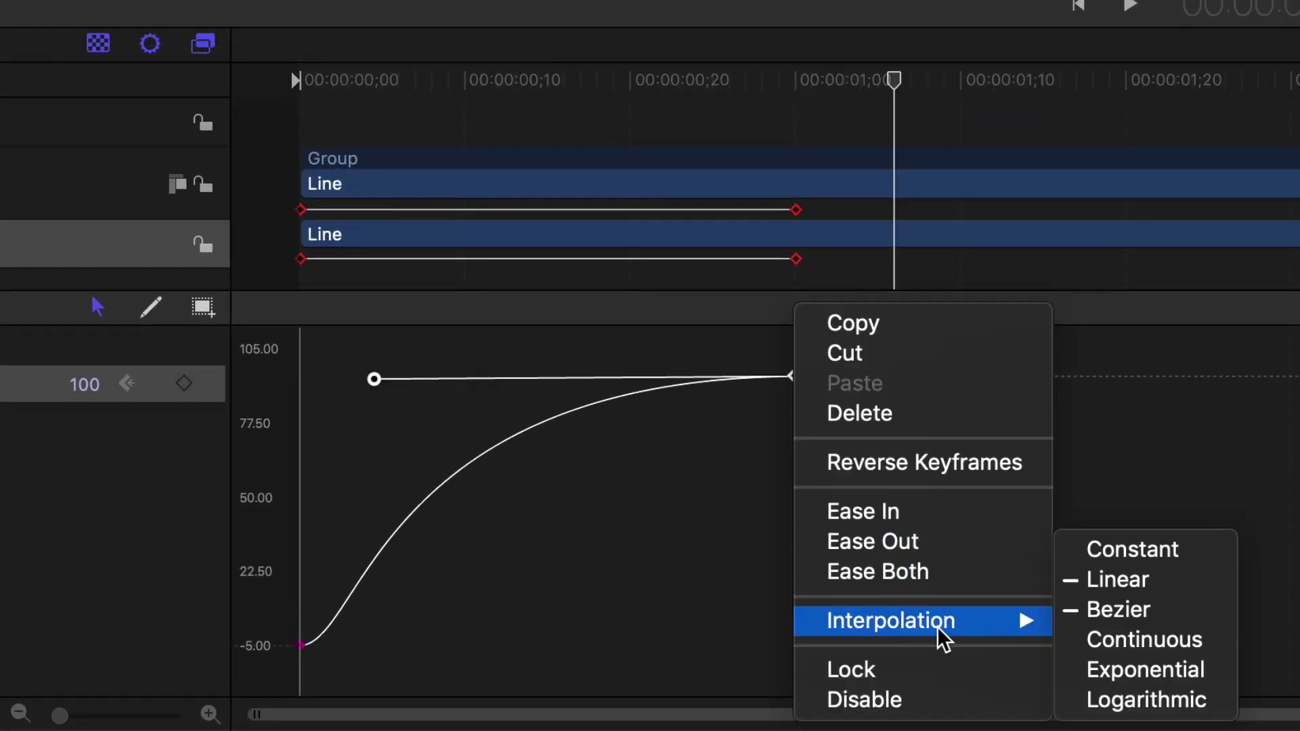
click(1090, 643)
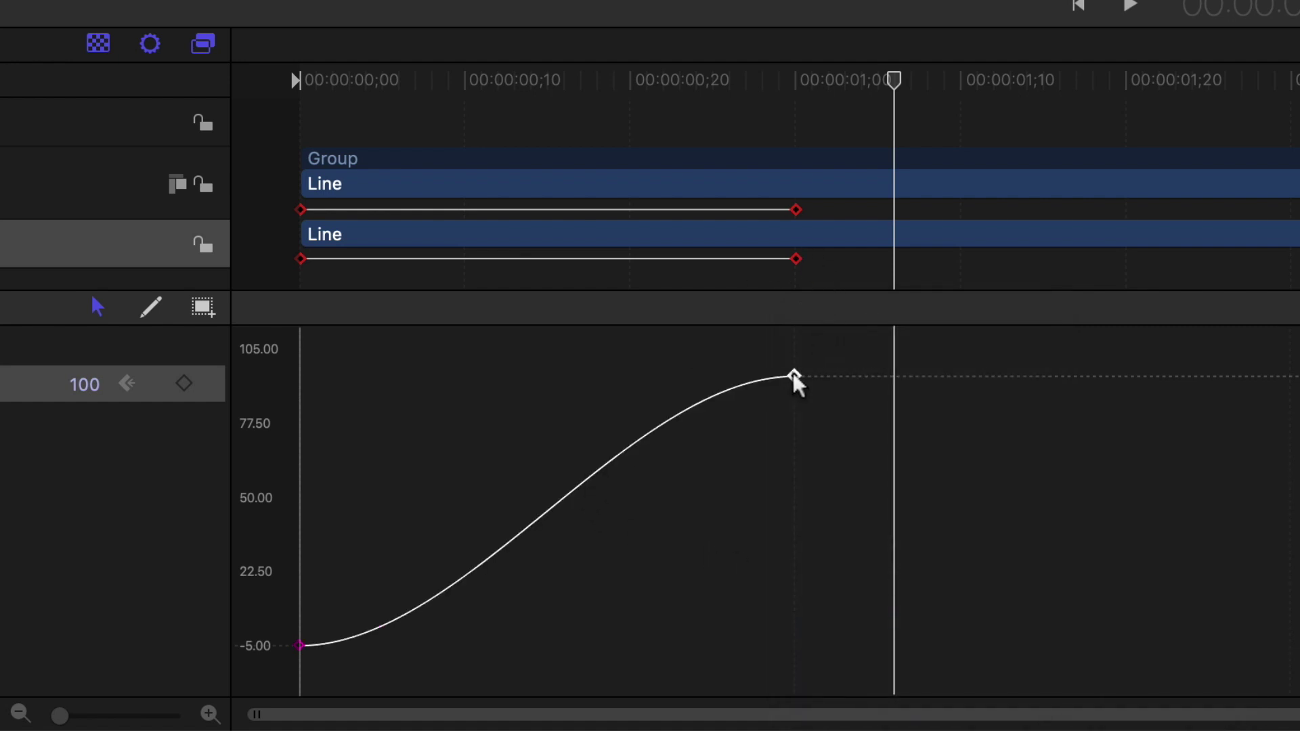
Check both keyframes for handles and the active interpolation, and play the Continuous animation from the start
click(300, 647)
click(794, 376)
drag(499, 78, 295, 65)
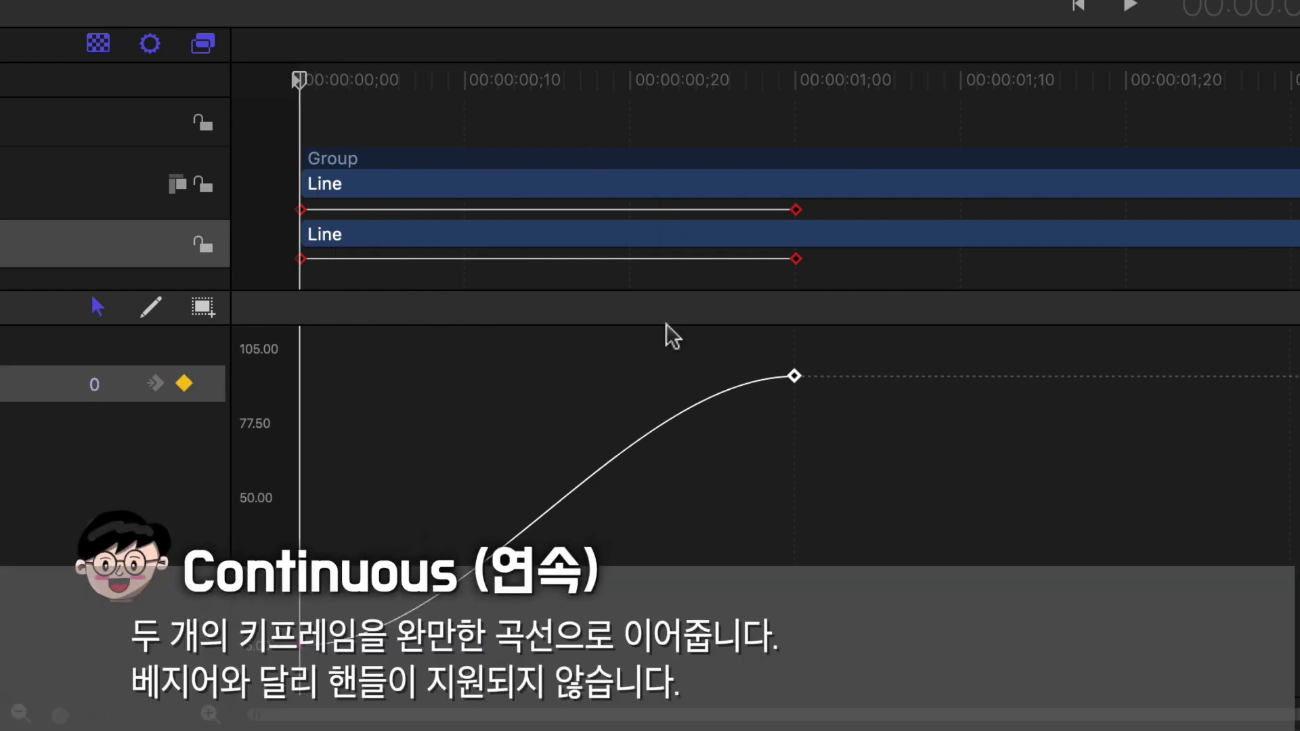
right_click(795, 377)
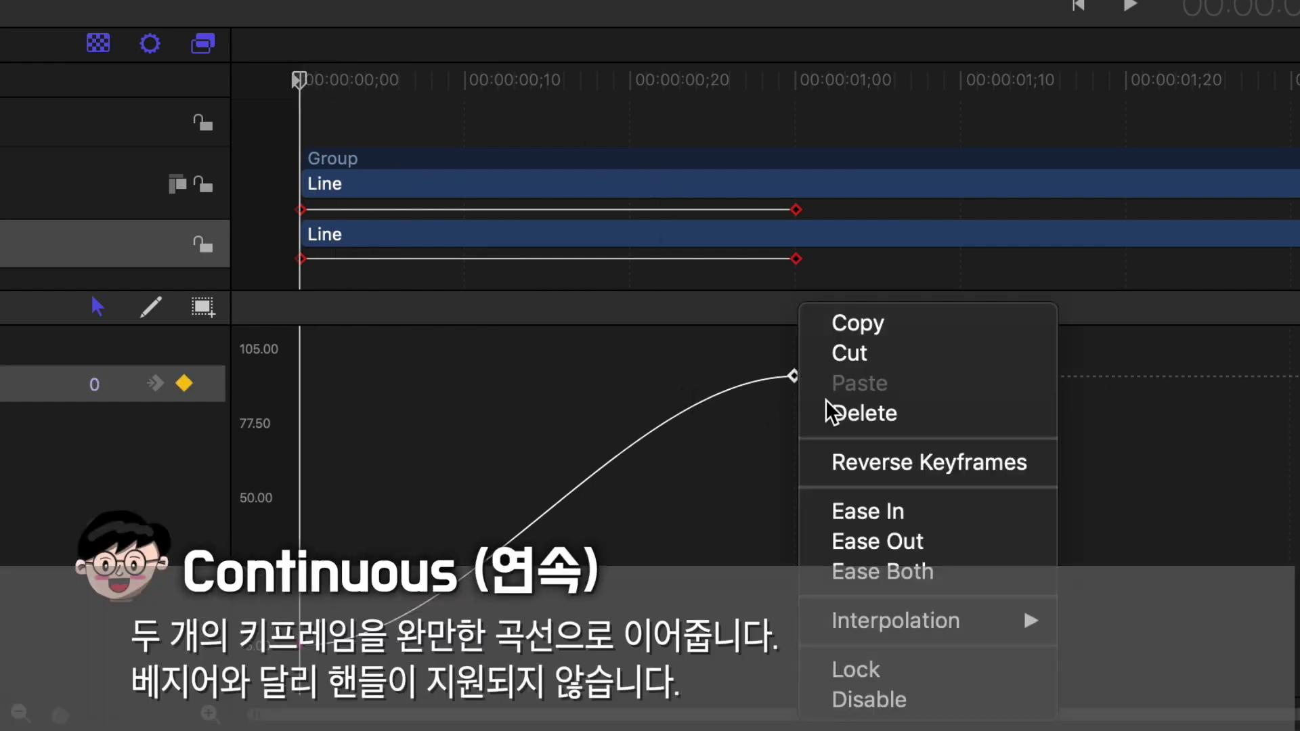
mouse_move(978, 624)
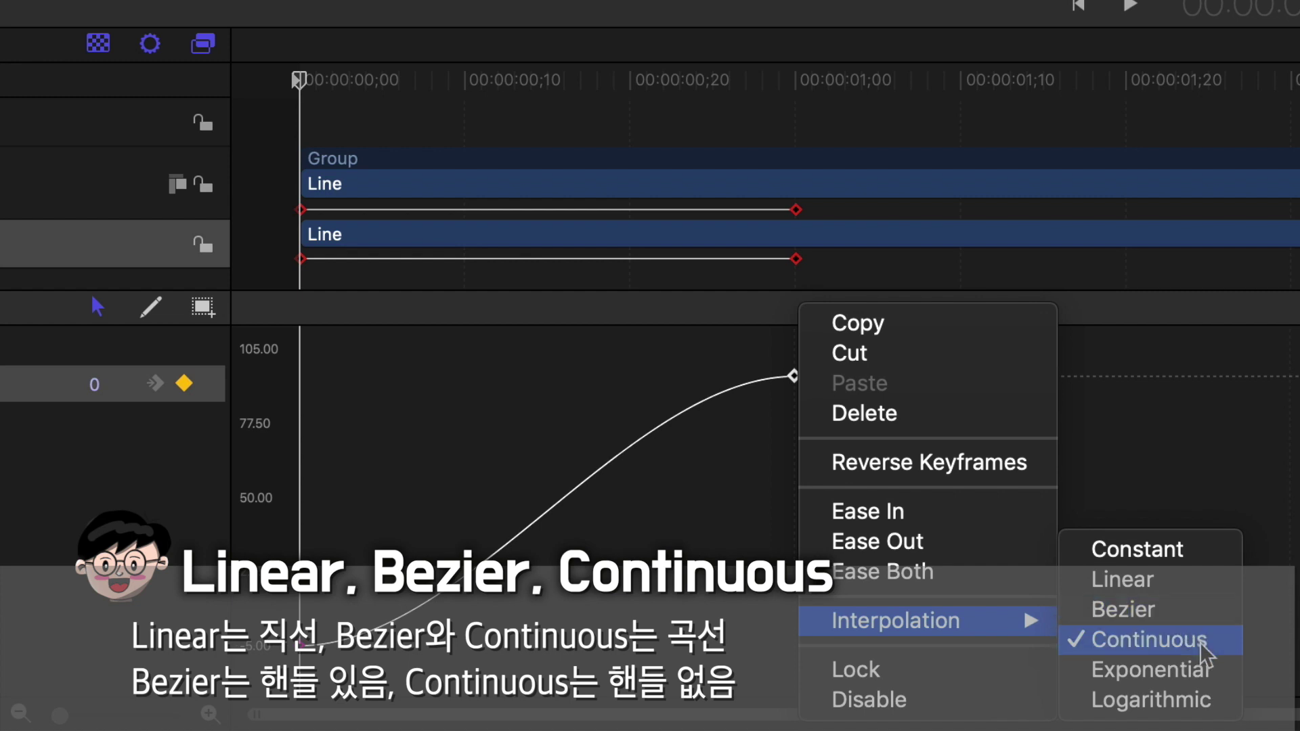
click(1225, 652)
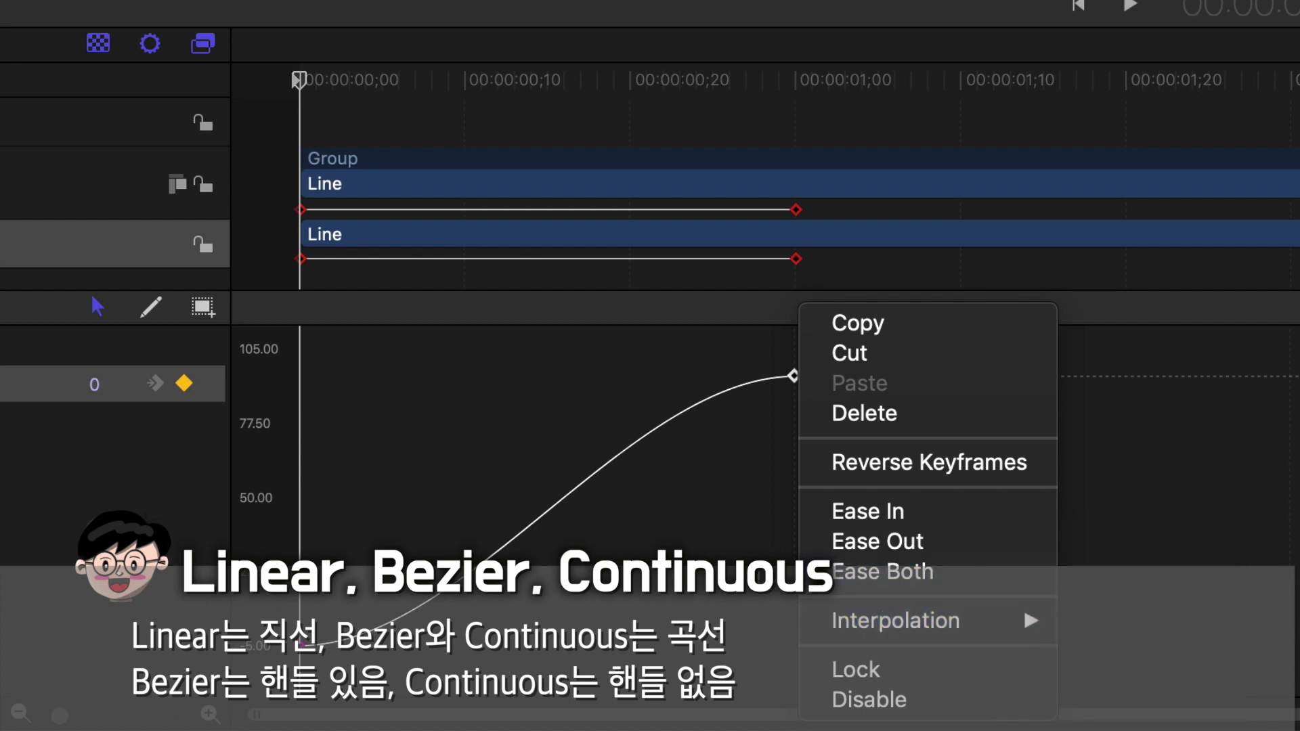
click(1129, 7)
click(1130, 8)
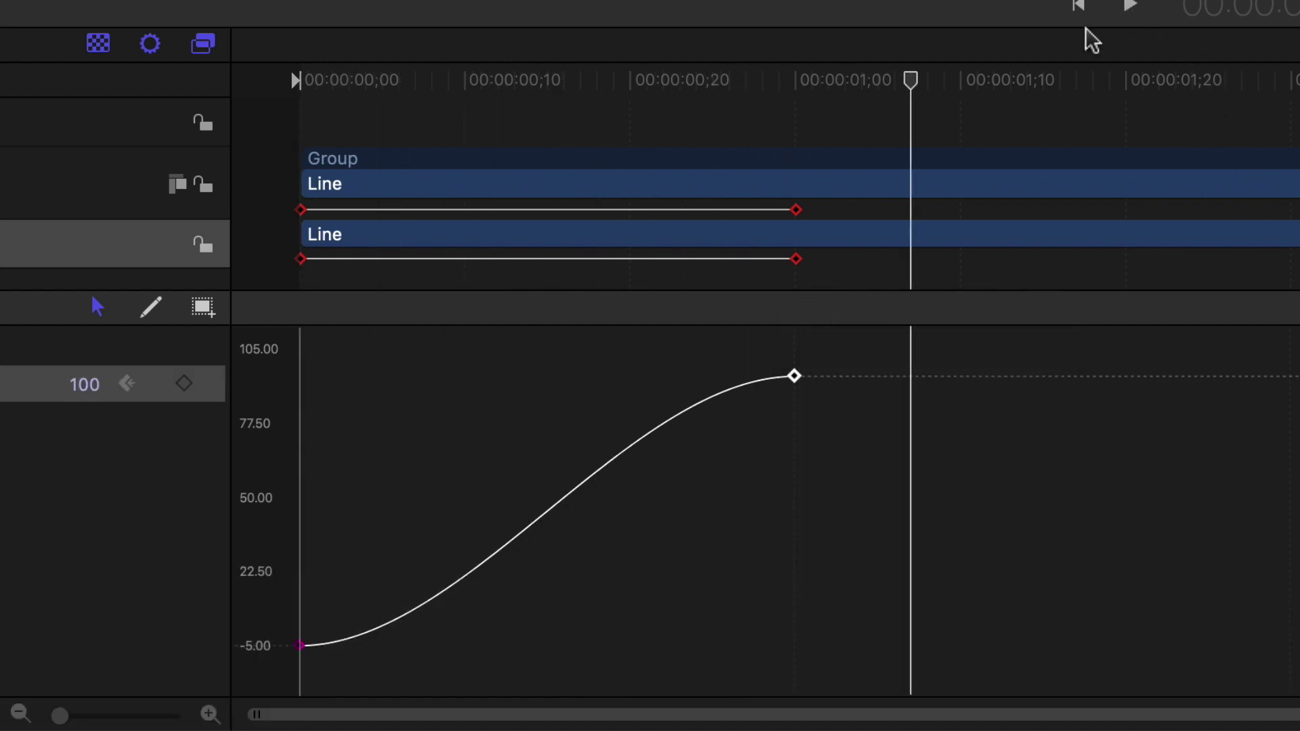
Change the first Last Point Offset keyframe's interpolation to Constant
right_click(797, 378)
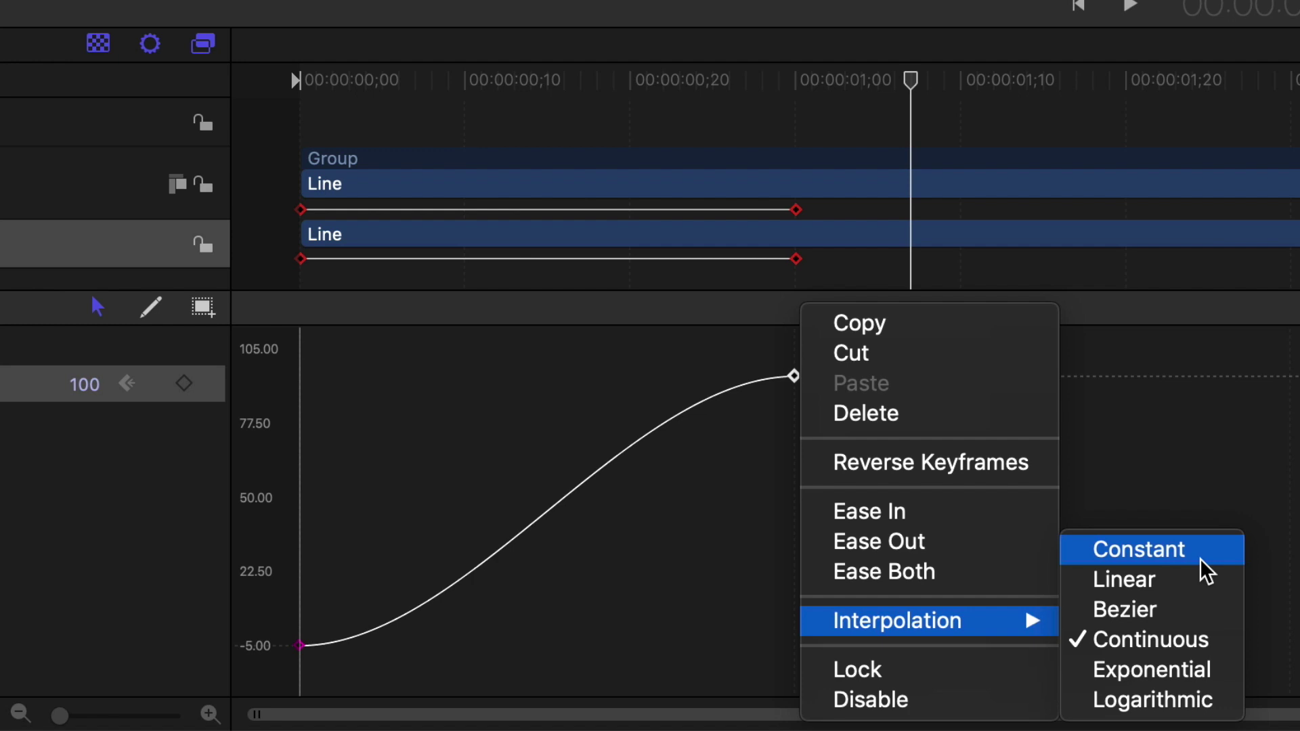
click(302, 649)
click(300, 646)
right_click(299, 647)
mouse_move(494, 618)
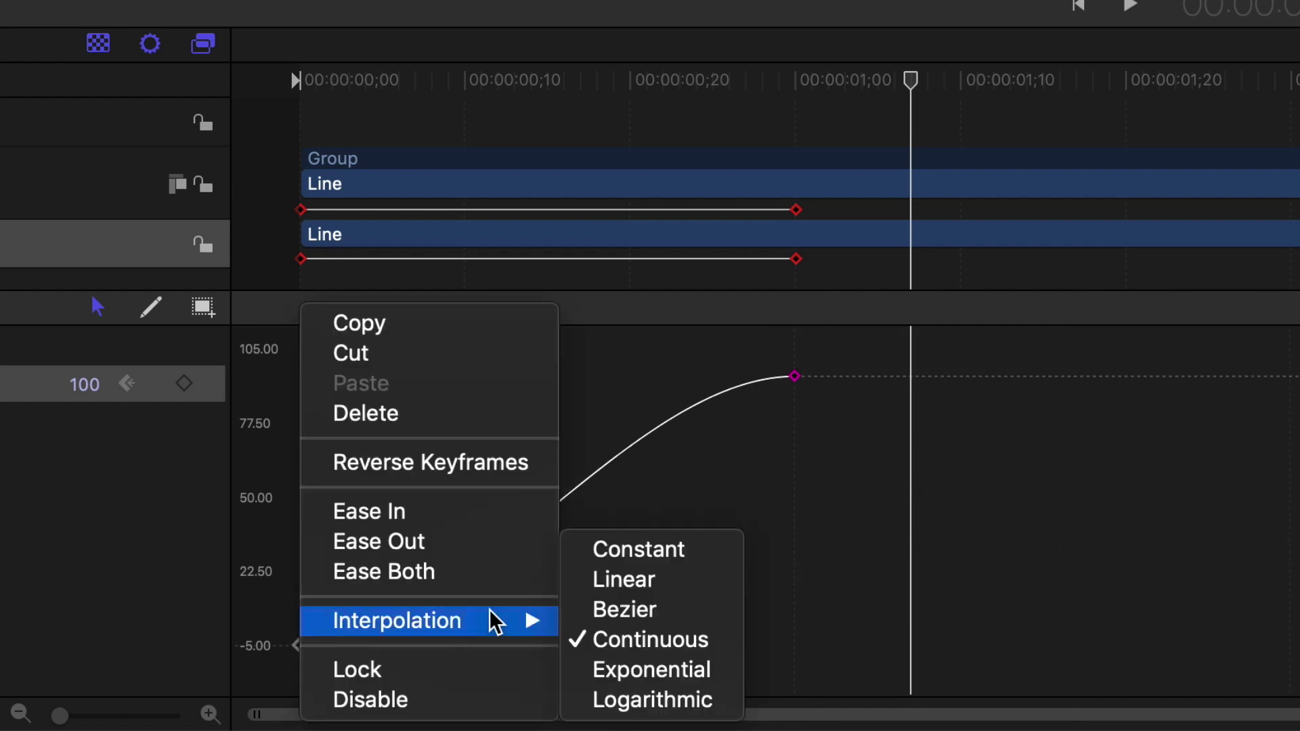
click(667, 567)
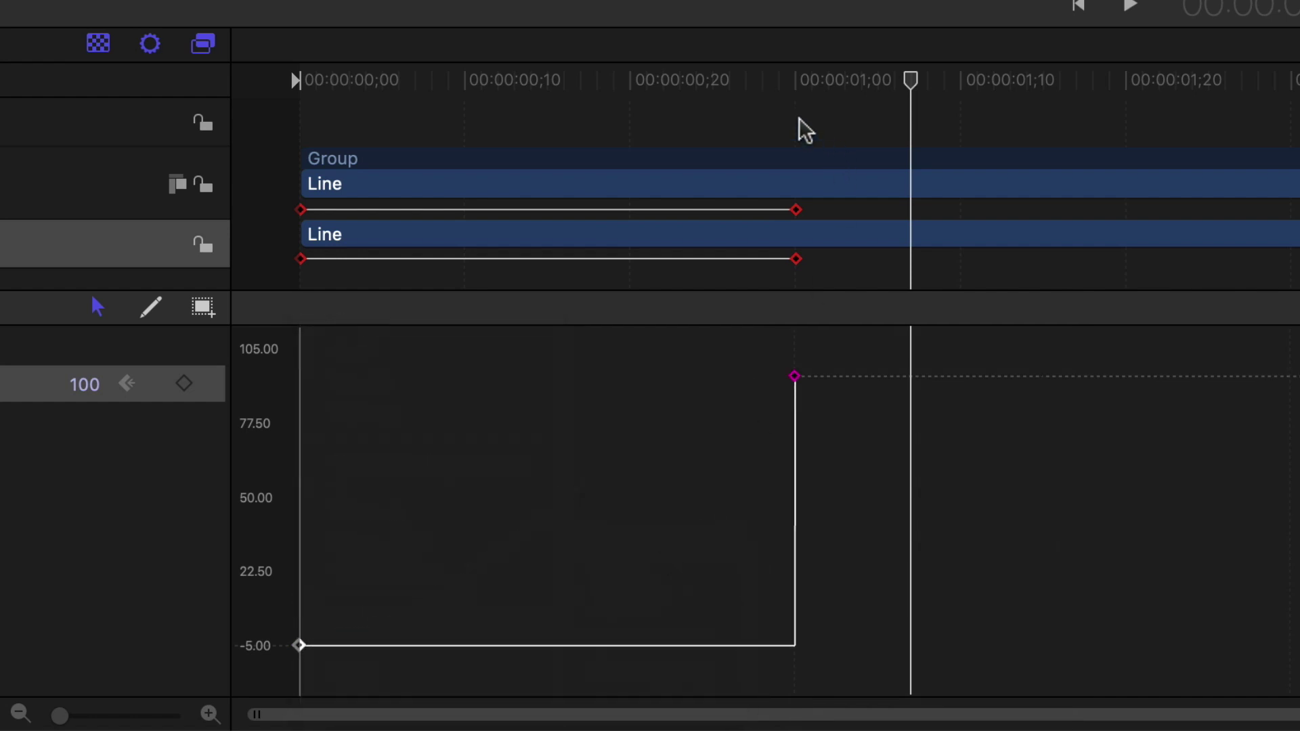
Scrub and play the Constant animation between the start and the 00:00:01;00 keyframe to examine when the line appears
drag(791, 84, 244, 71)
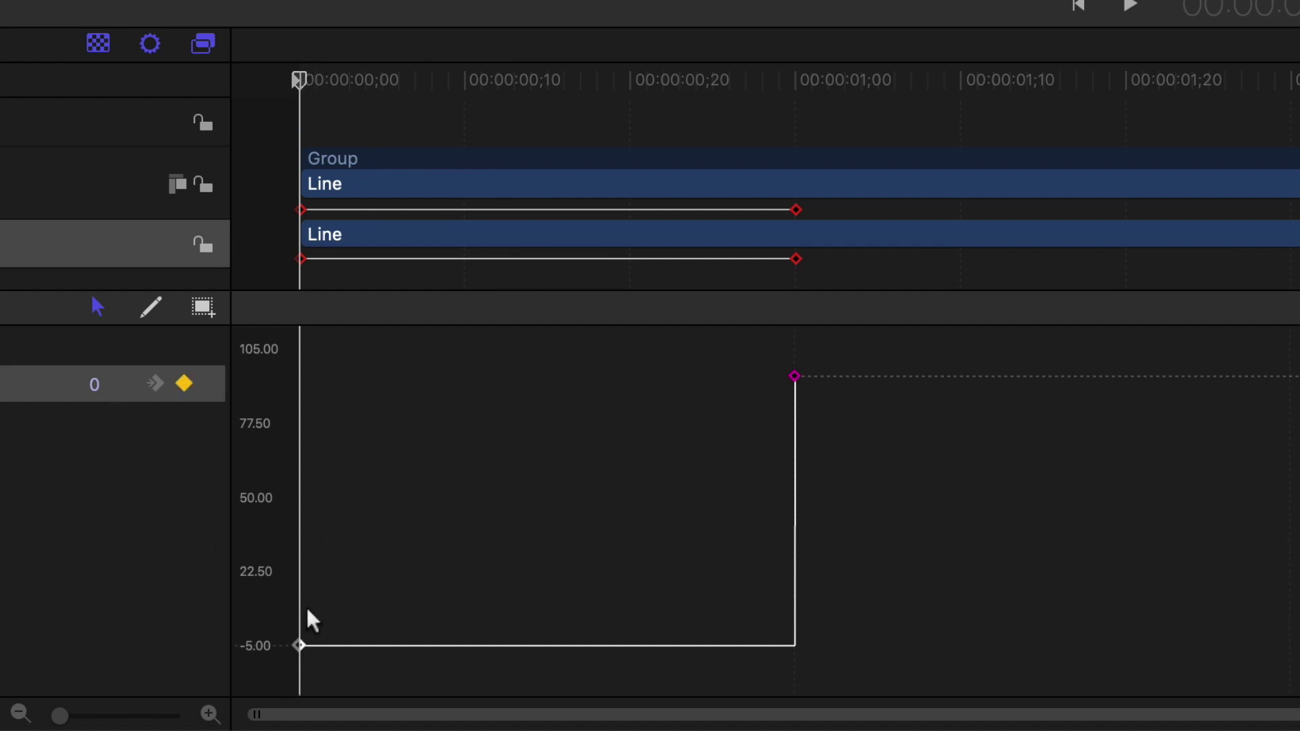
drag(308, 95, 780, 107)
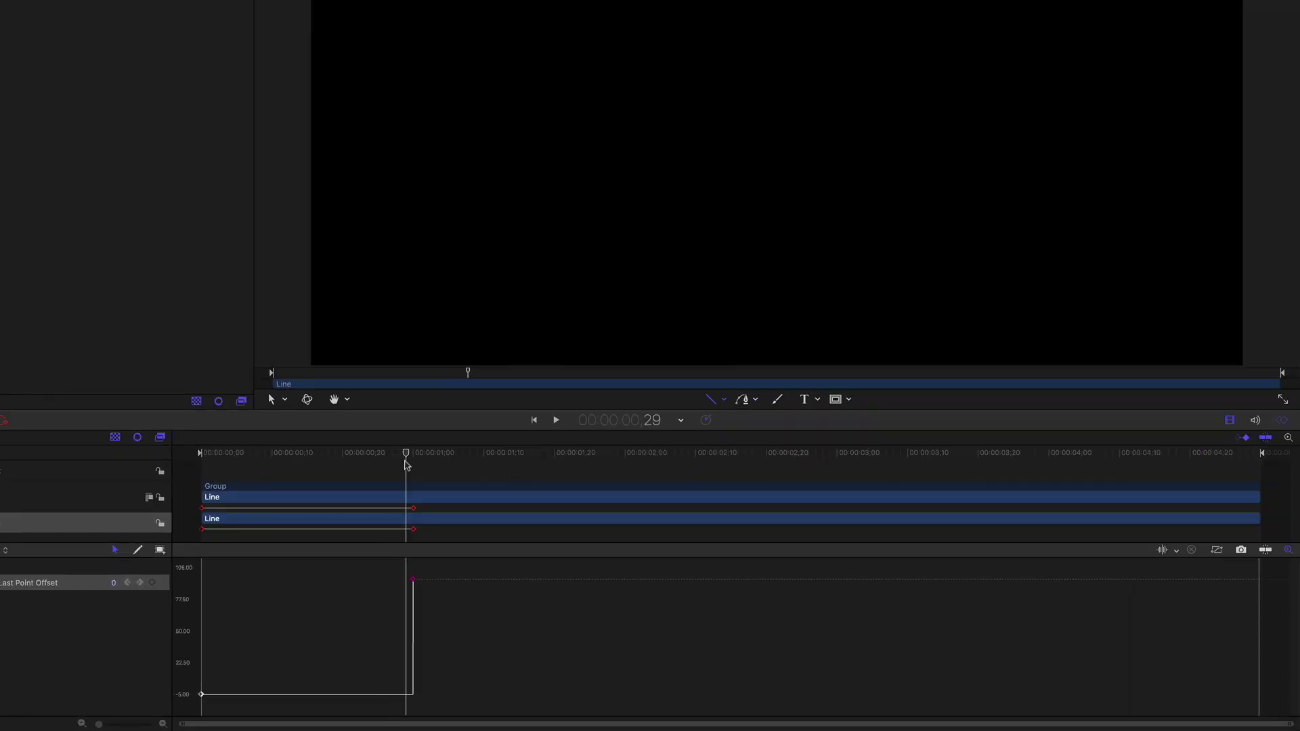
drag(406, 465, 414, 466)
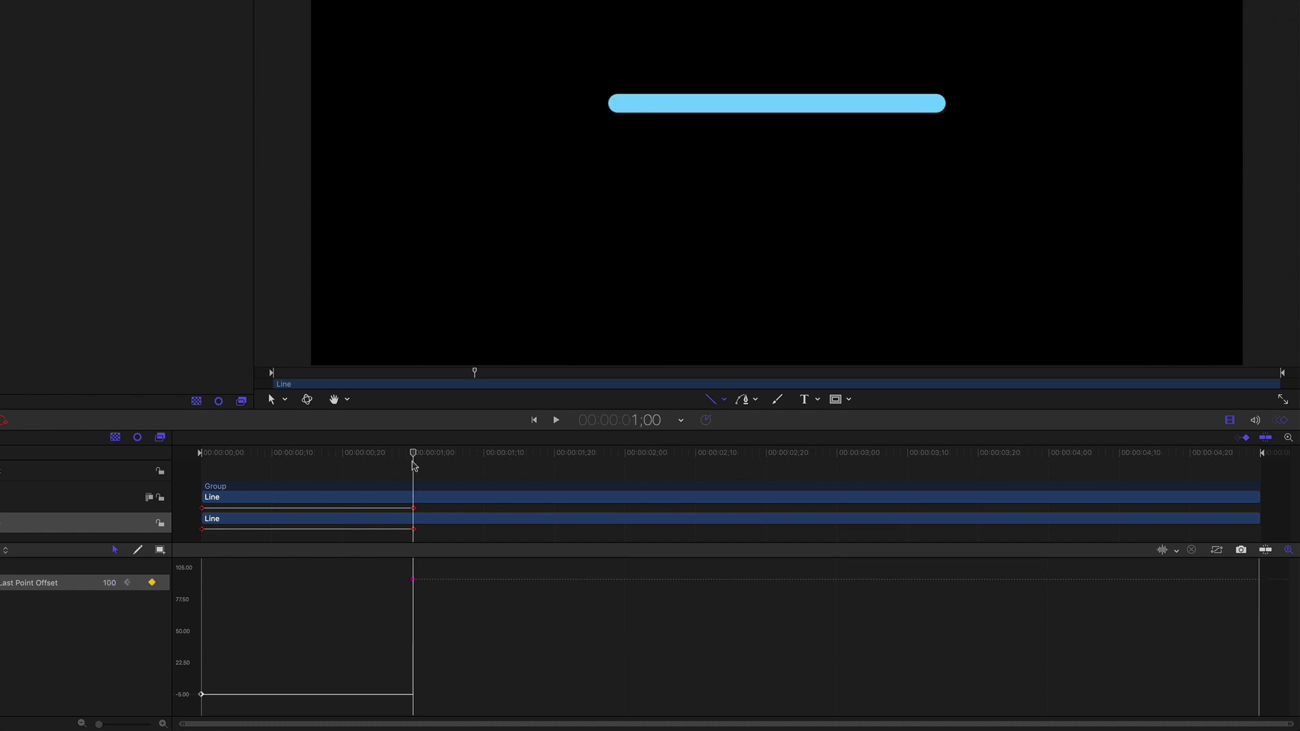
key(Home)
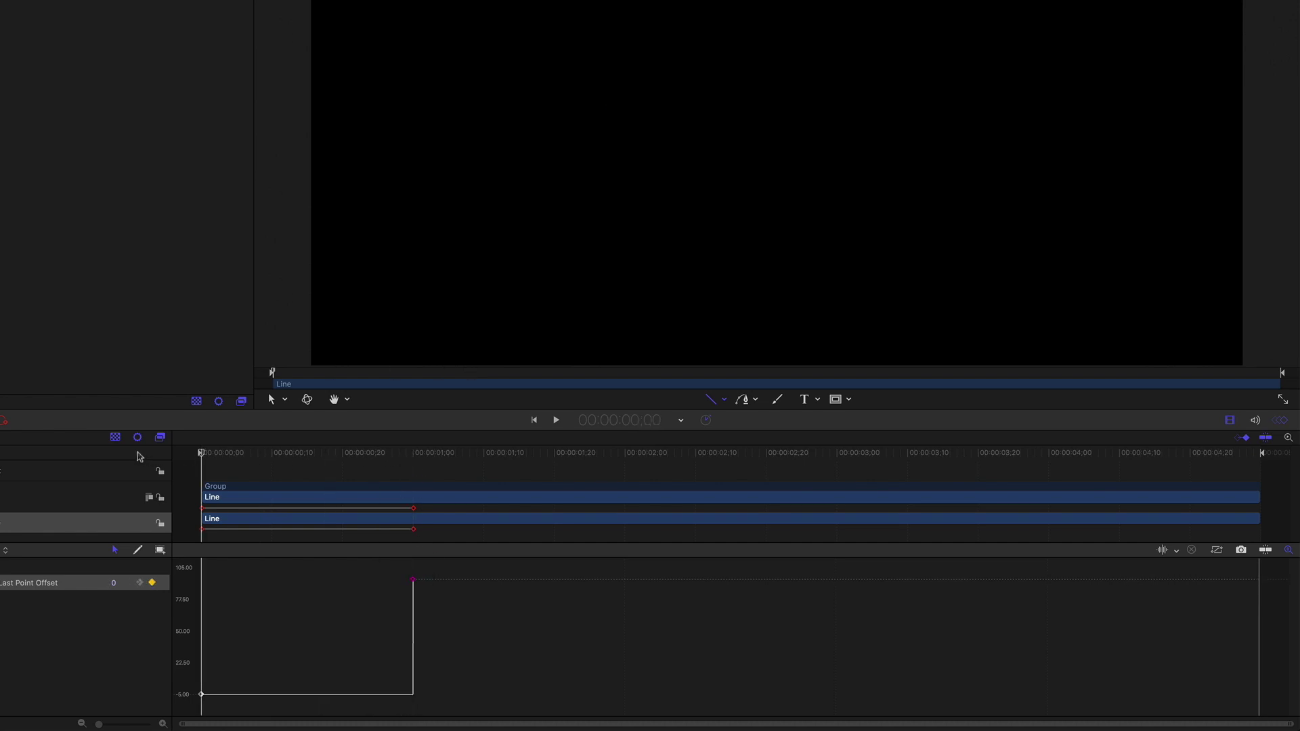
click(558, 420)
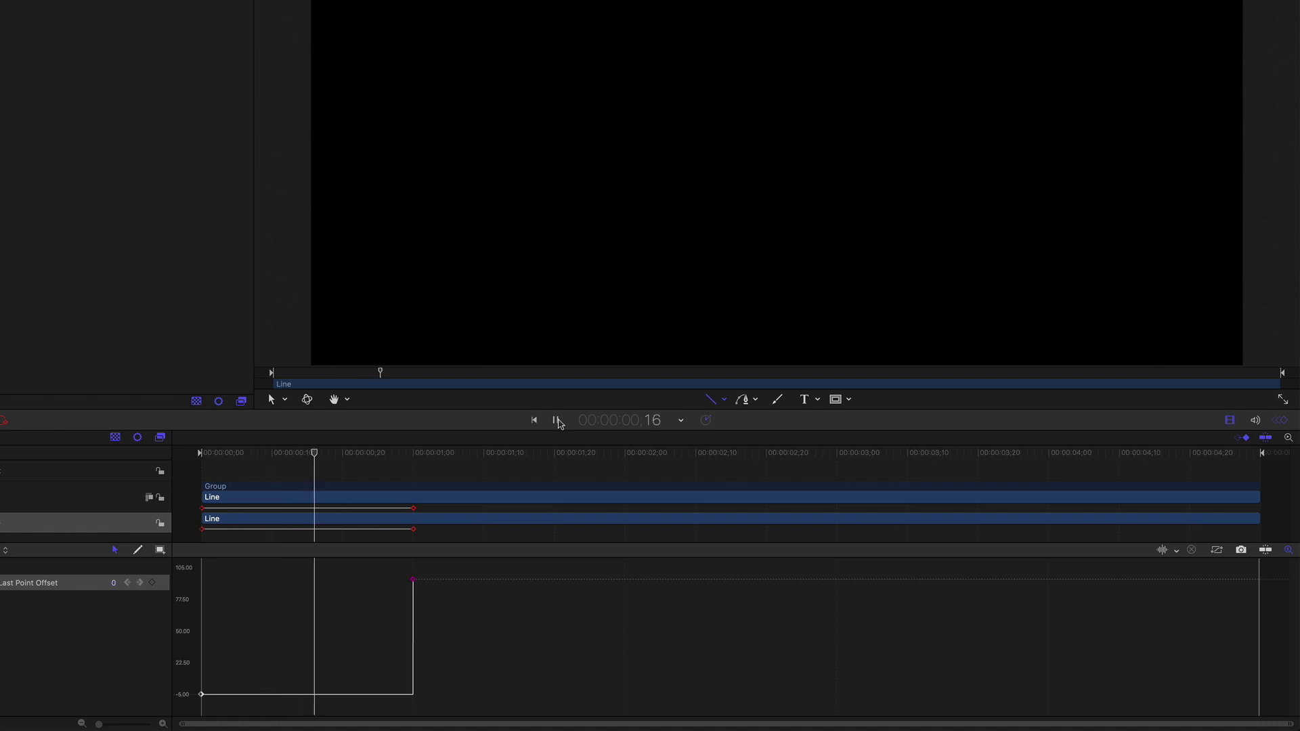
click(557, 421)
click(412, 452)
mouse_move(411, 453)
mouse_down()
mouse_move(203, 454)
mouse_move(412, 455)
mouse_up()
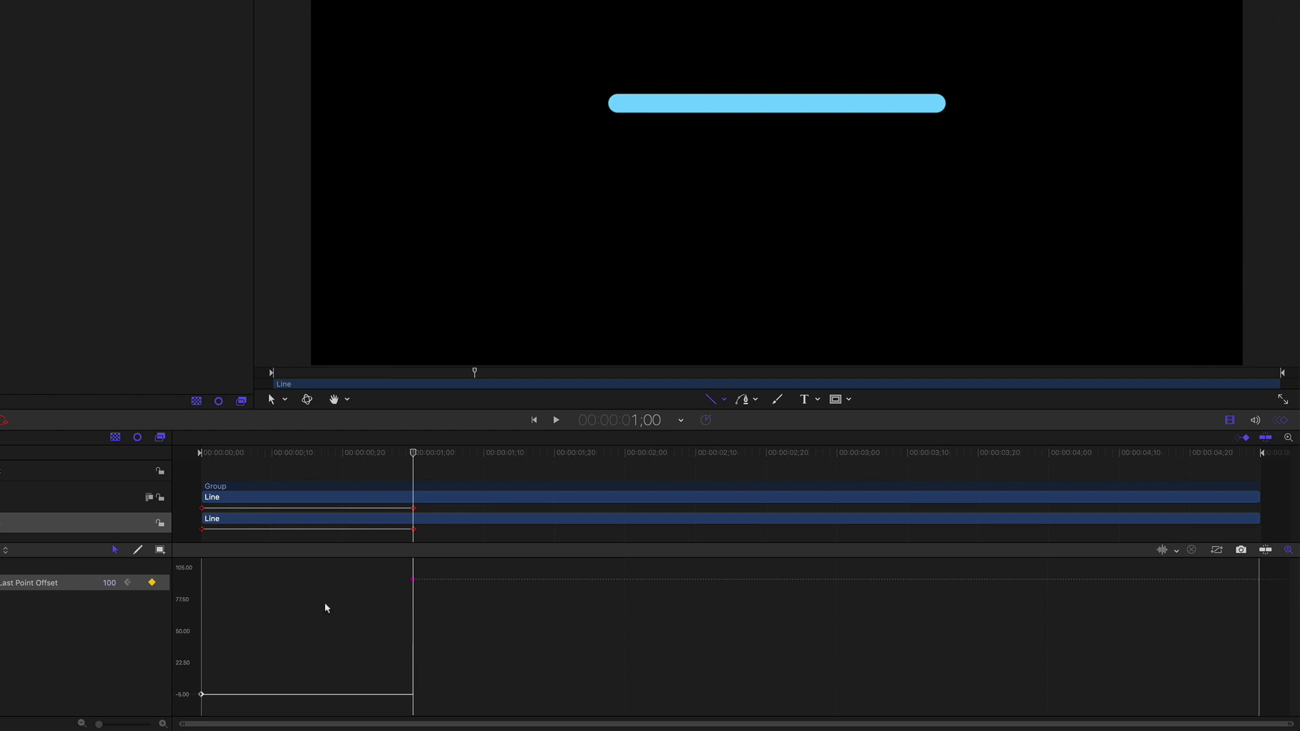
Set the first Last Point Offset keyframe's interpolation to Exponential, with the playhead back at the start
key(Home)
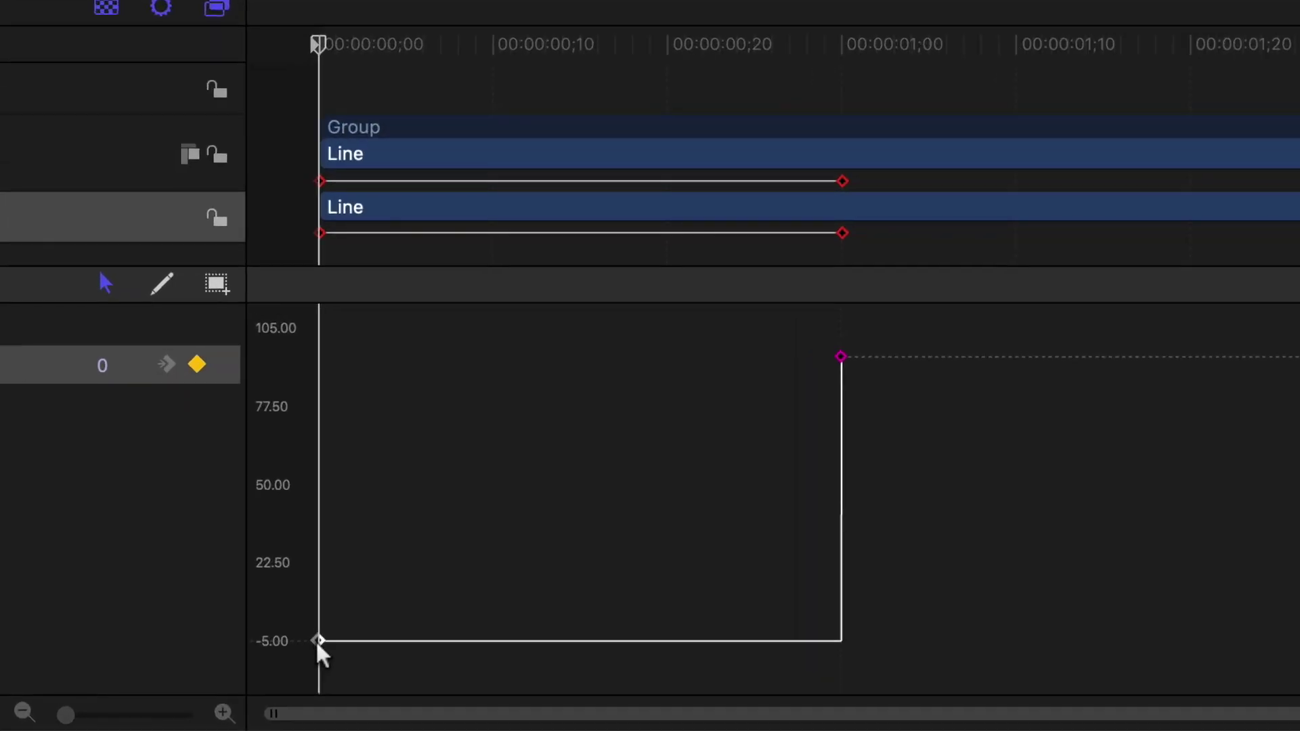
right_click(318, 640)
mouse_move(341, 623)
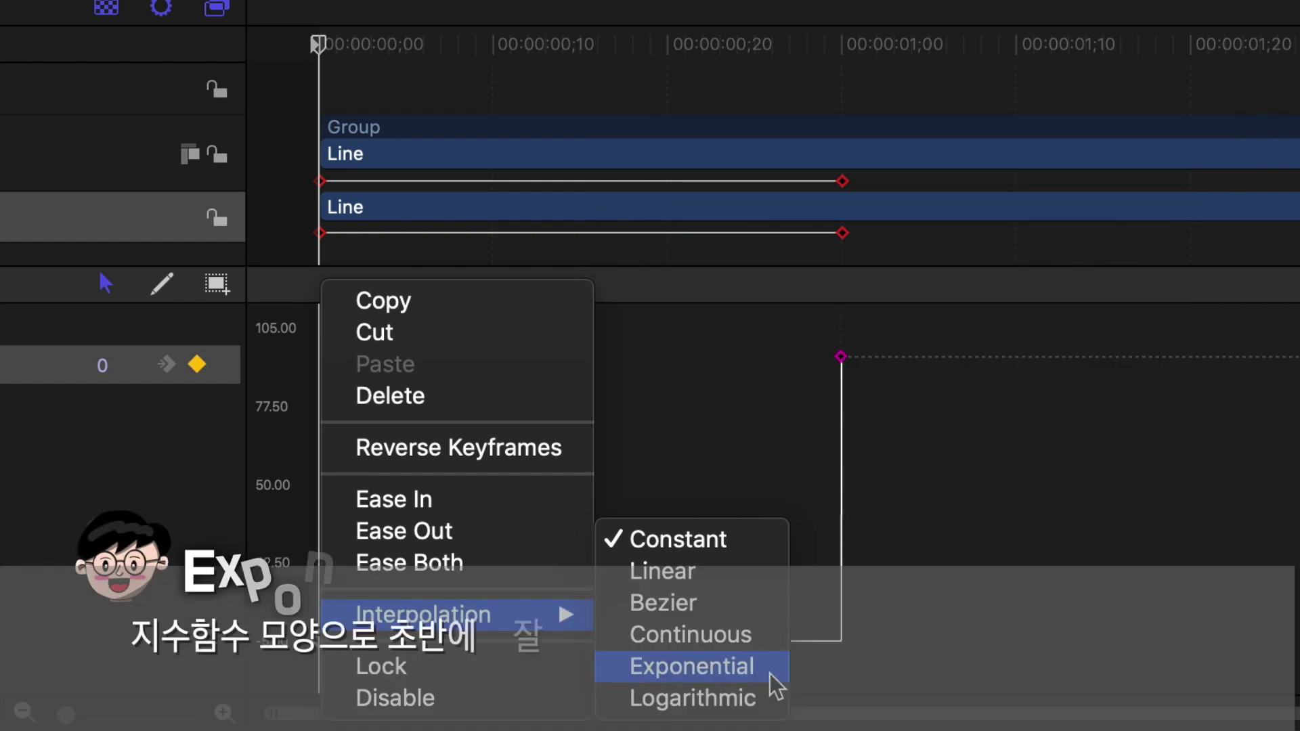
click(771, 675)
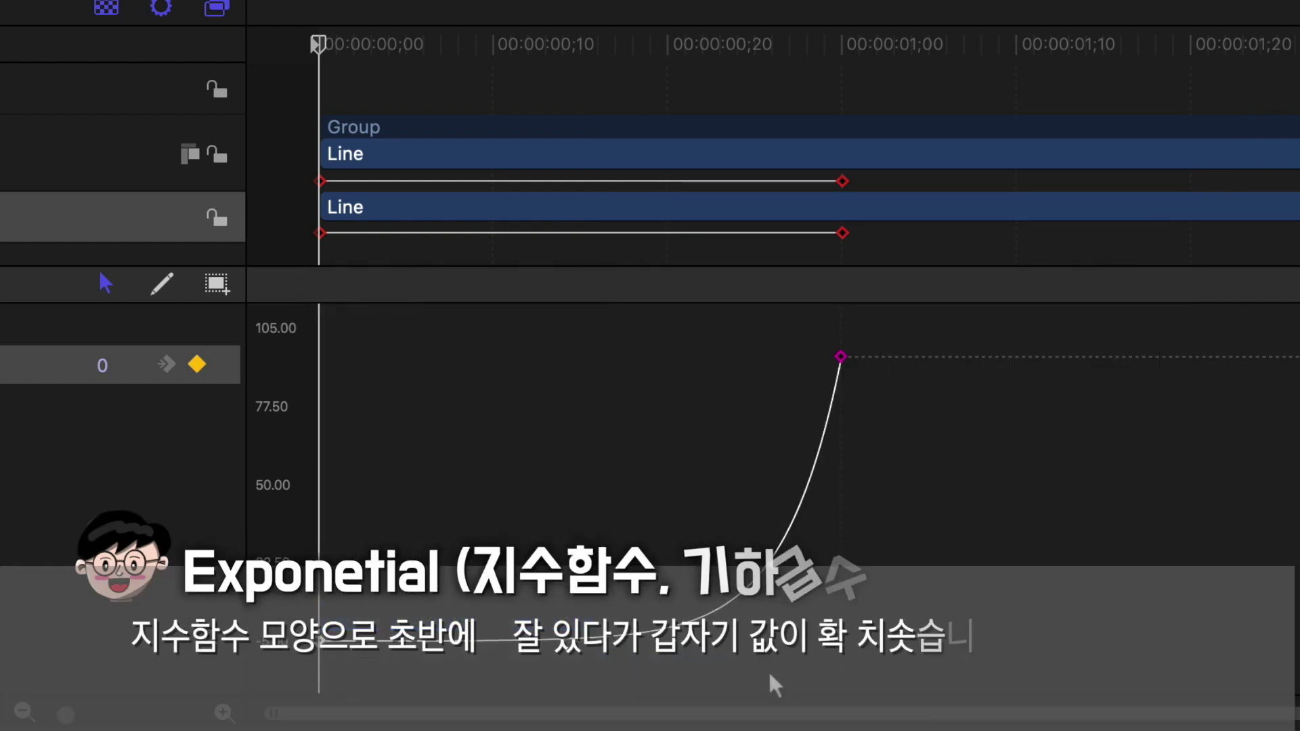
drag(329, 42, 254, 93)
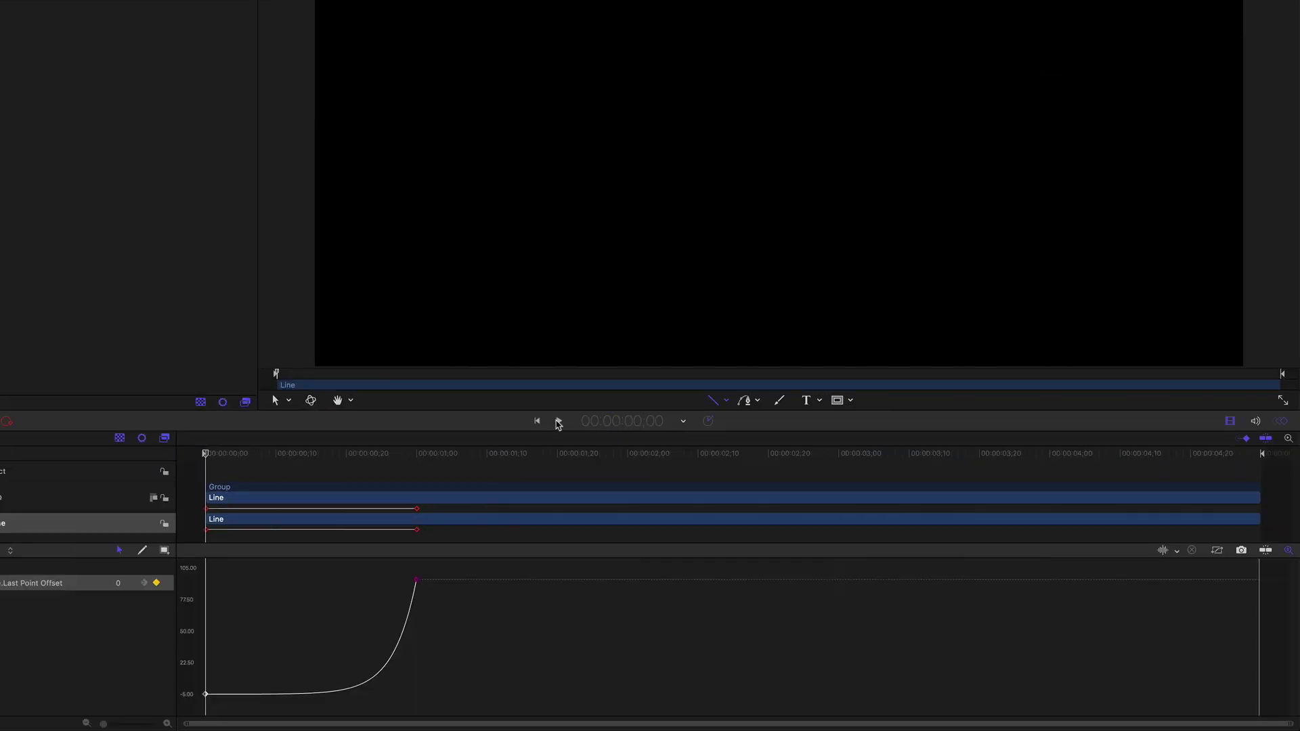
Play and scrub the Exponential animation between the start and the 00:00:01;00 keyframe to examine the line's growth
click(558, 421)
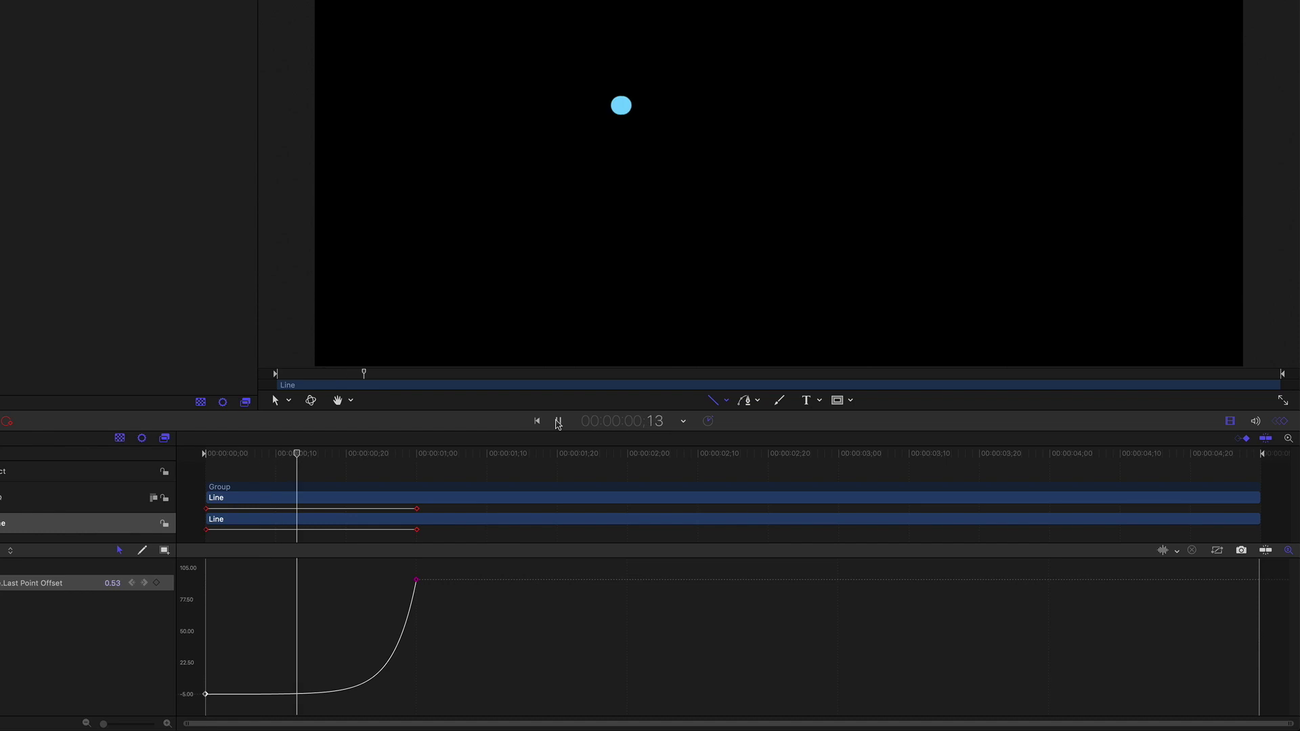
click(558, 421)
drag(419, 455, 418, 459)
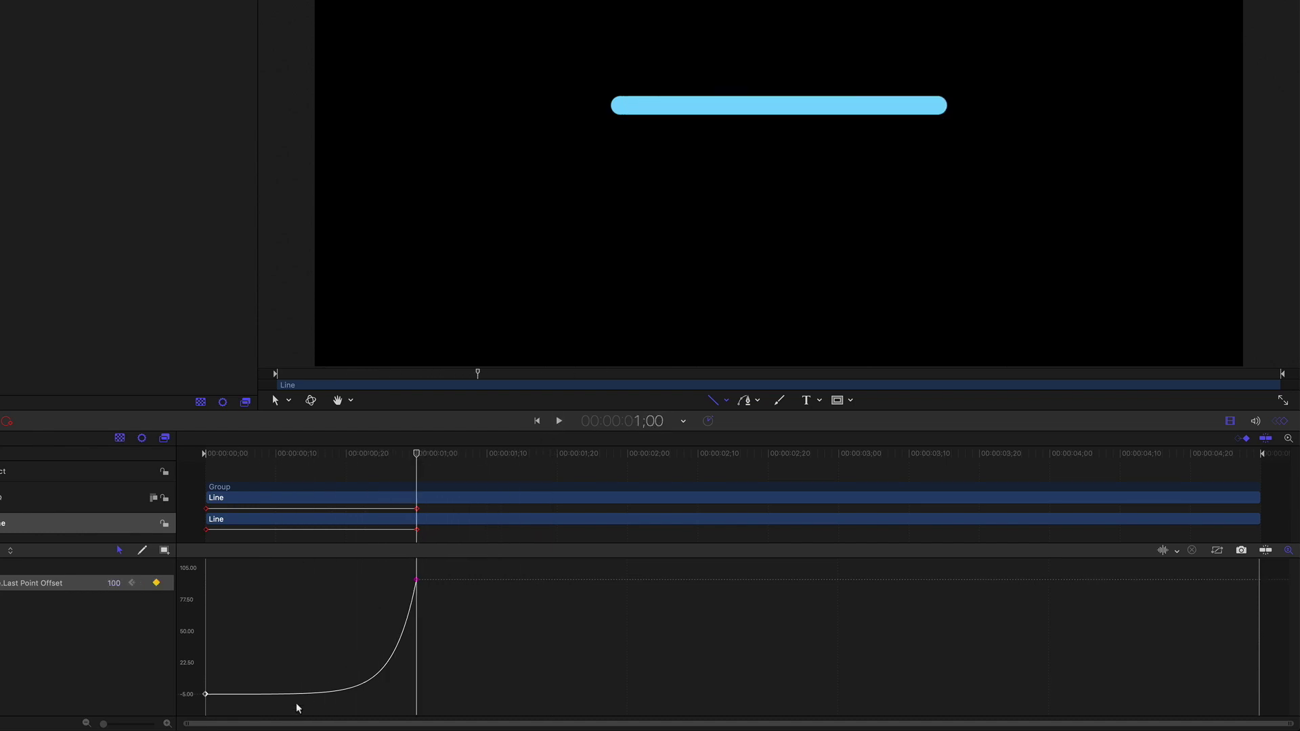
drag(418, 456, 204, 455)
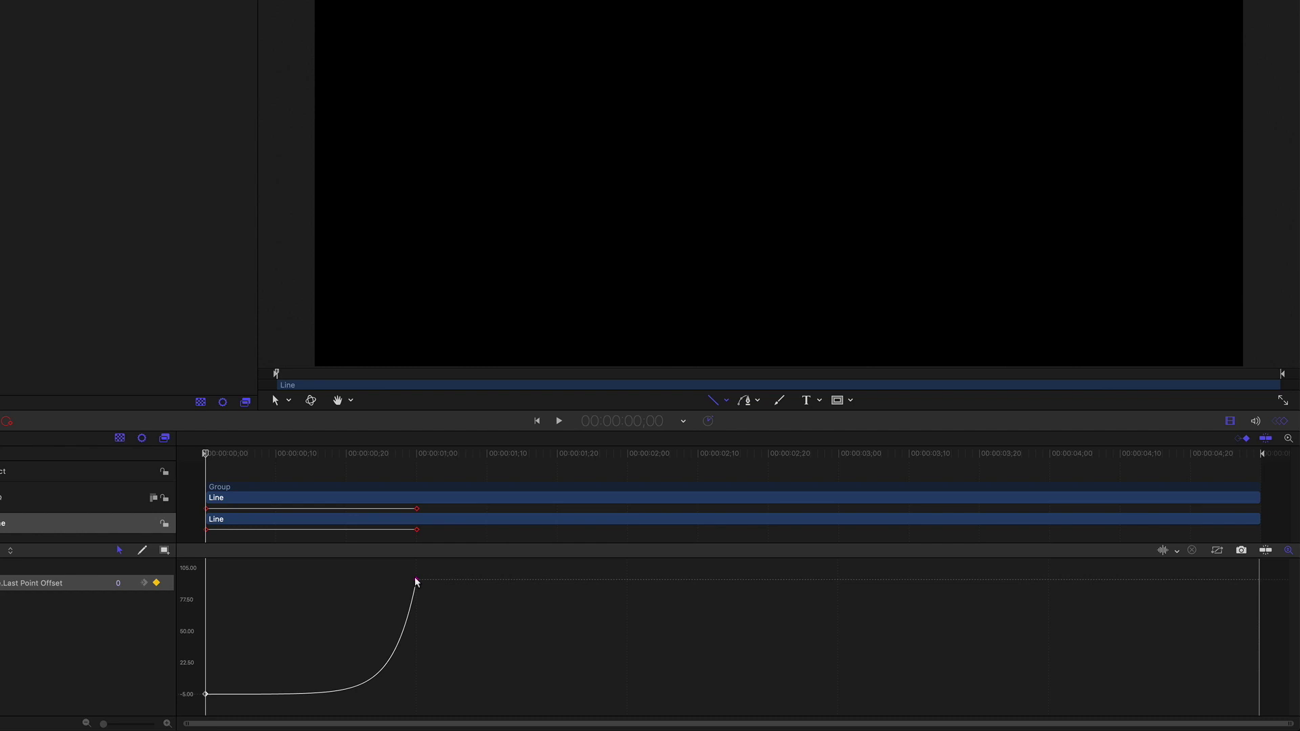
click(416, 463)
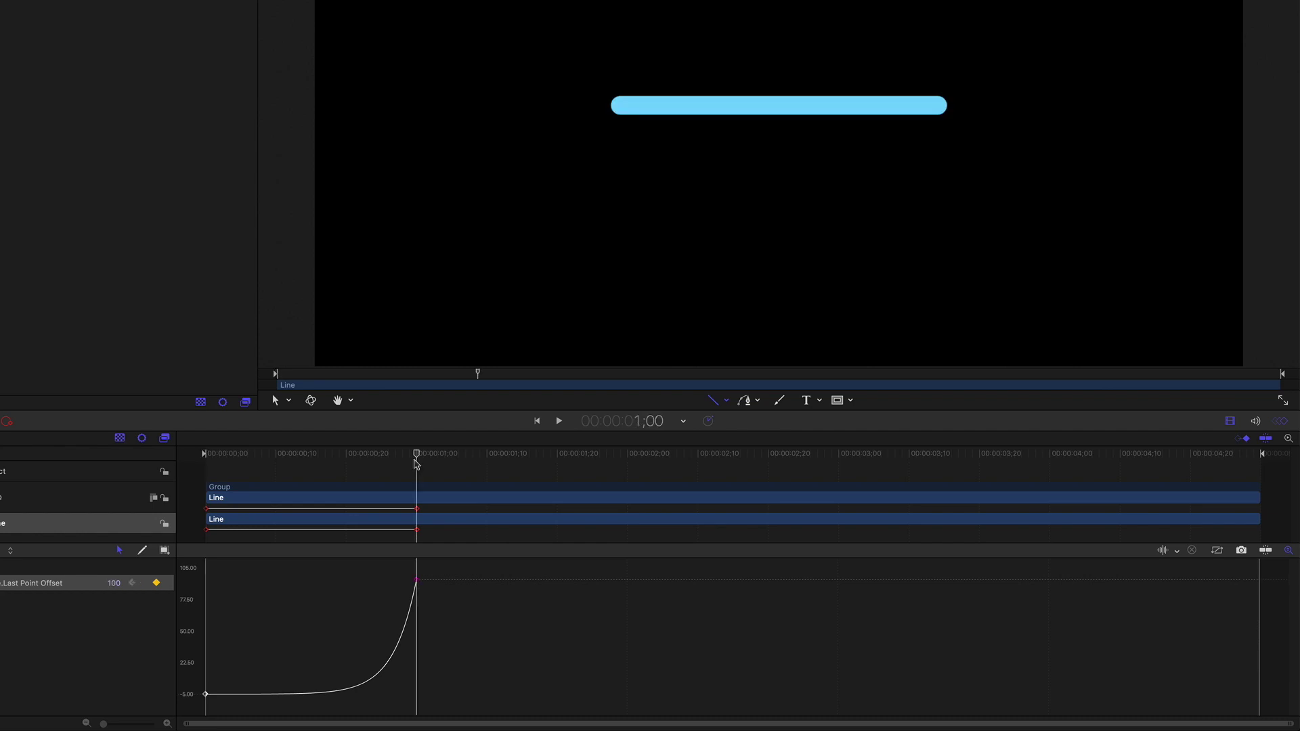
Change the first Last Point Offset keyframe's interpolation to Logarithmic
right_click(206, 695)
mouse_move(252, 684)
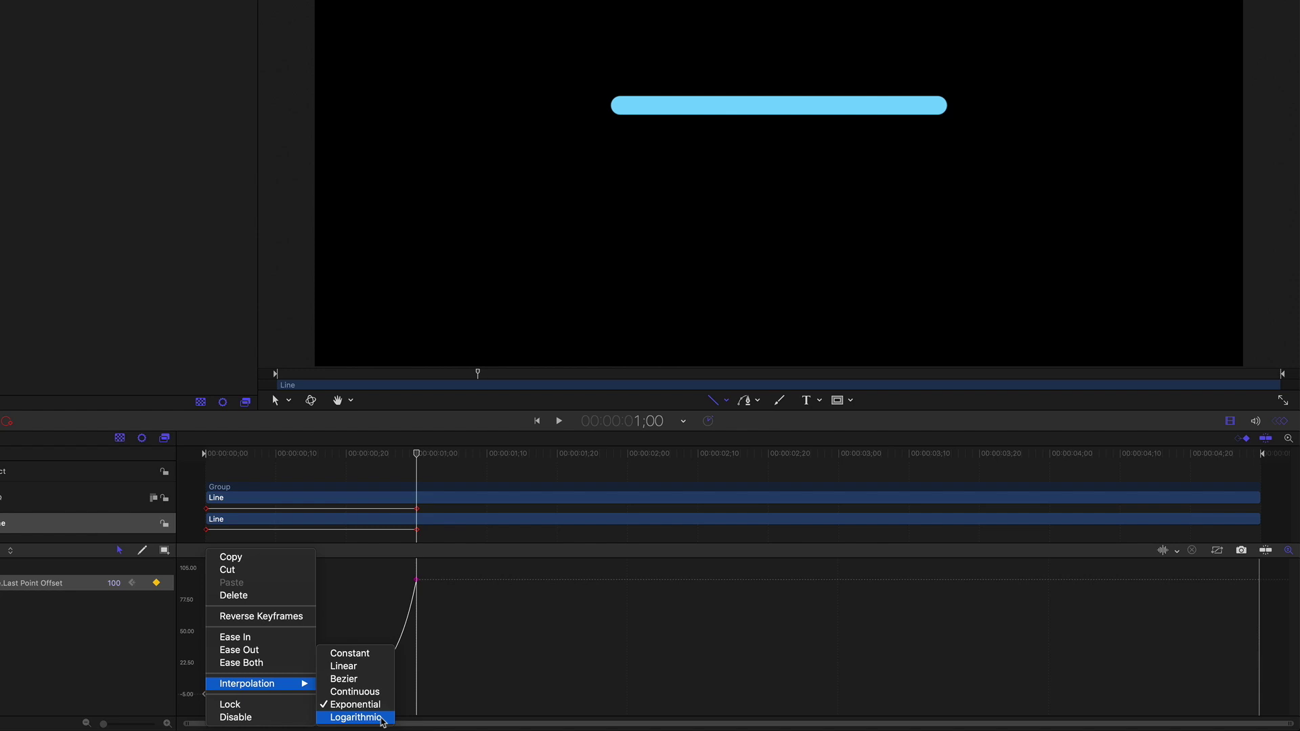
click(381, 718)
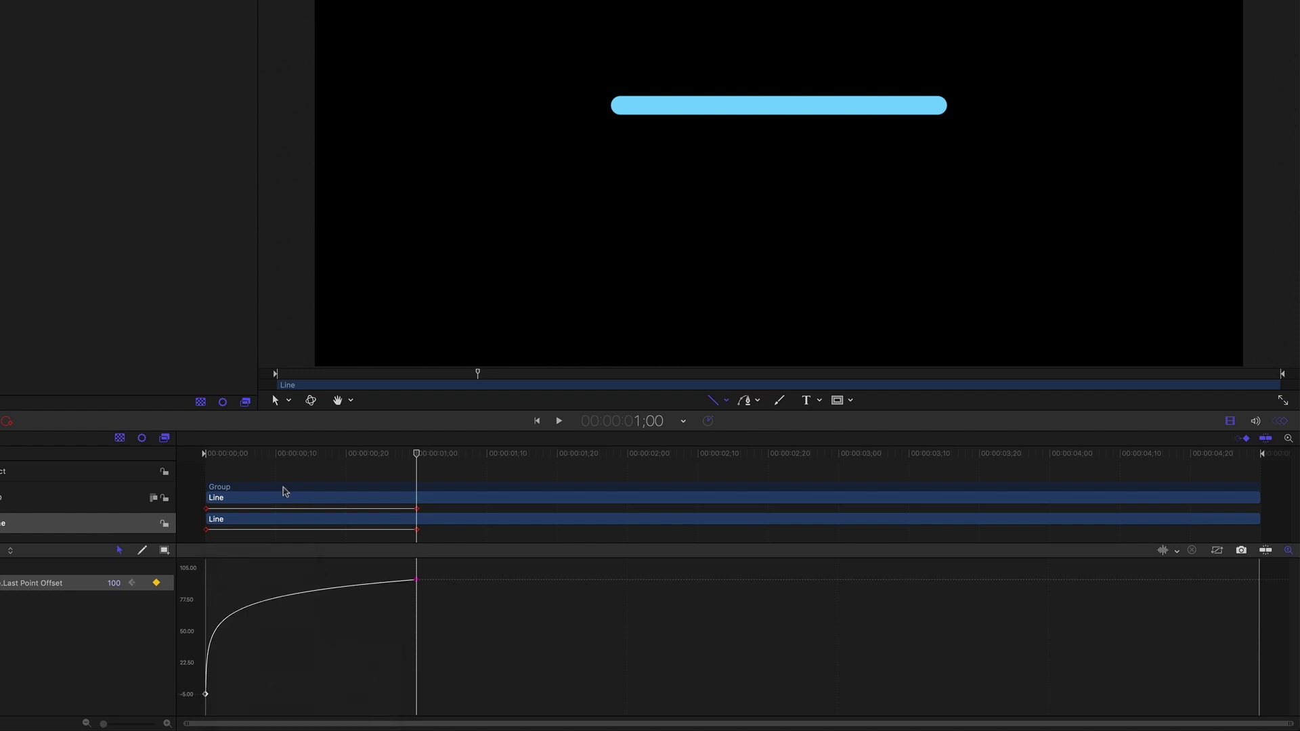
Play the Logarithmic animation from the start and scrub around the second keyframe to examine the line's growth
drag(257, 456, 193, 452)
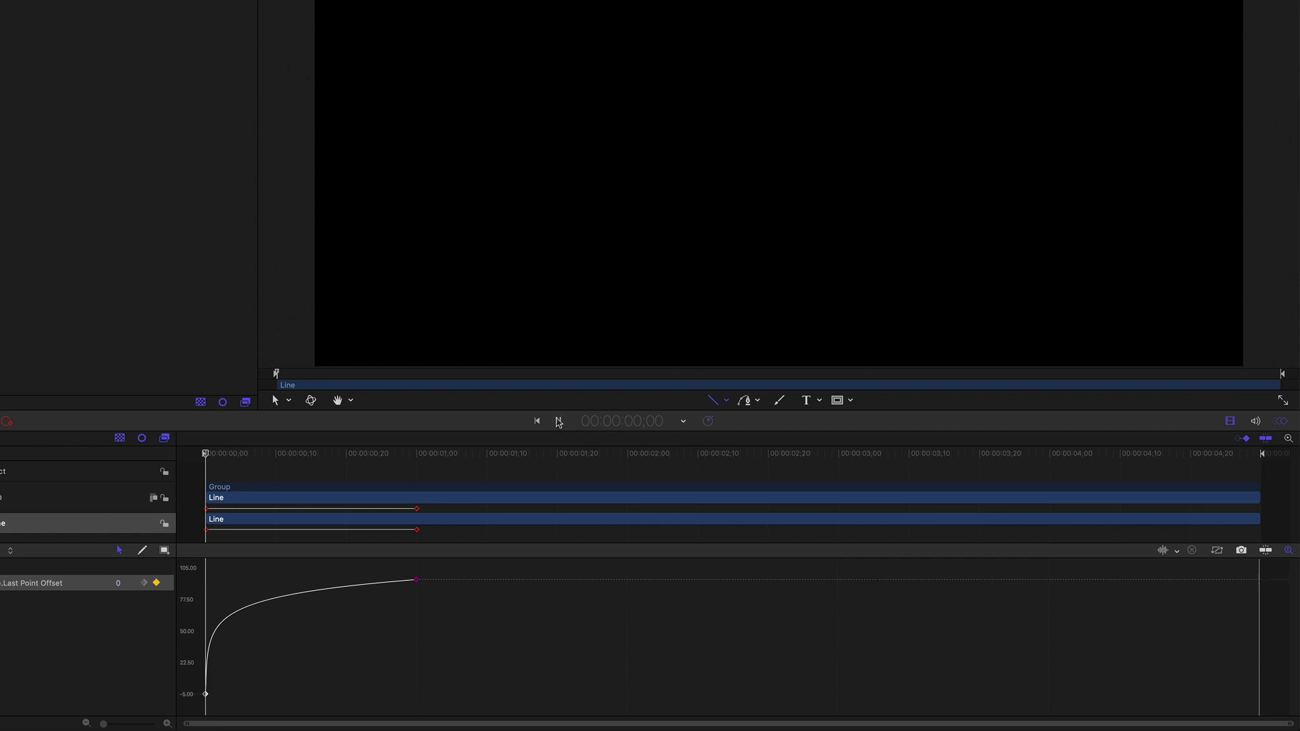
click(558, 421)
click(559, 421)
drag(413, 455, 416, 455)
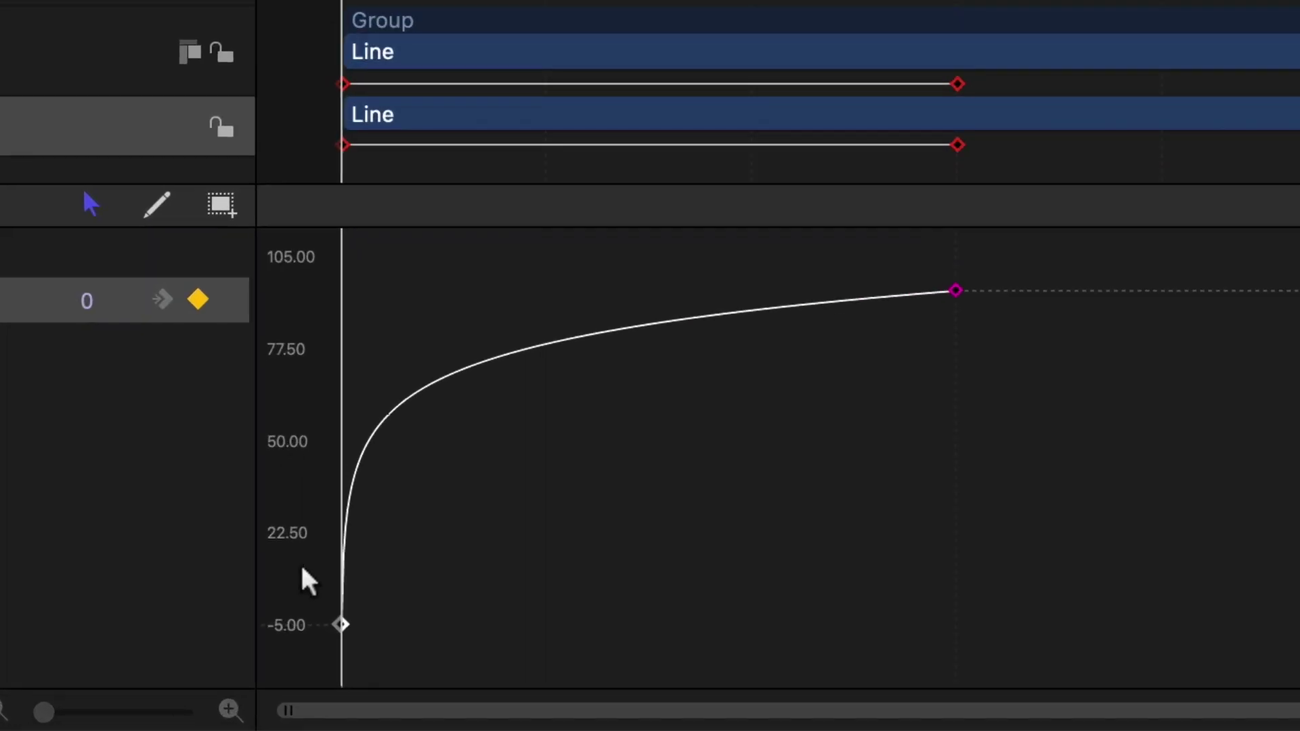
Set the first Last Point Offset keyframe's interpolation to Constant
right_click(205, 694)
mouse_move(399, 610)
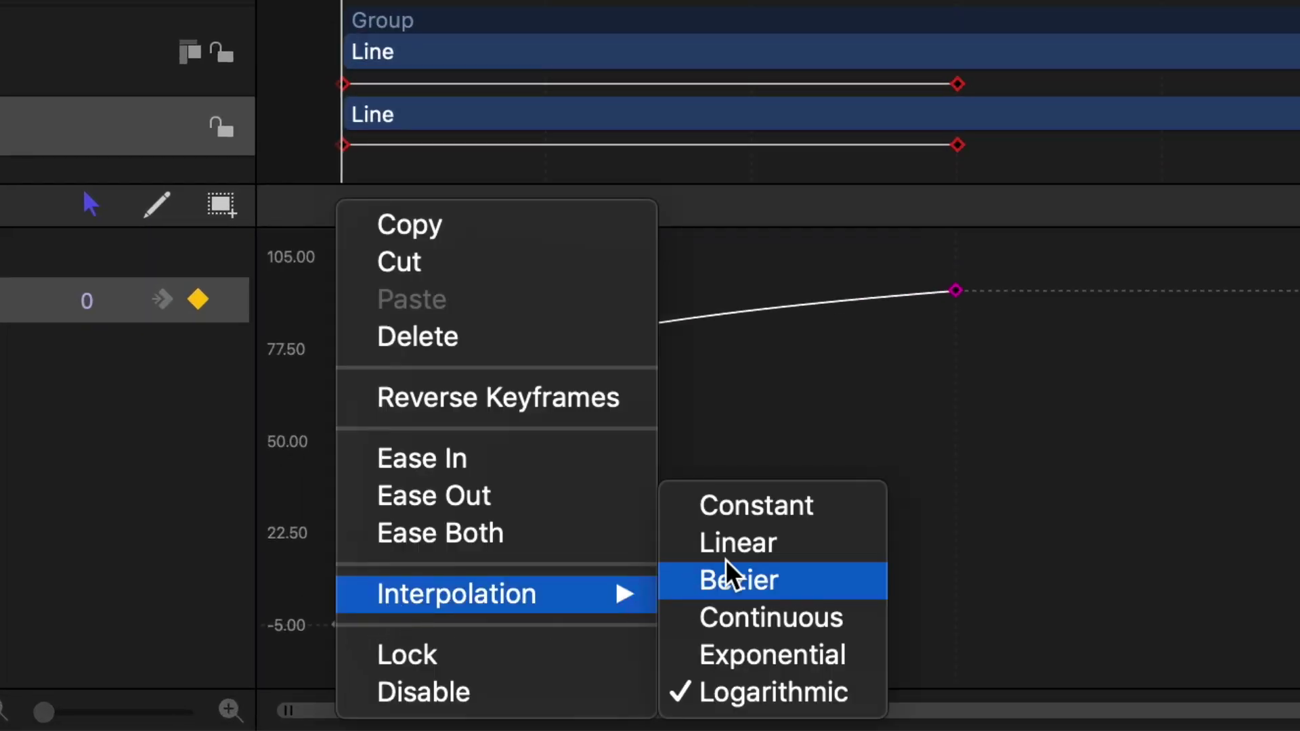
click(848, 517)
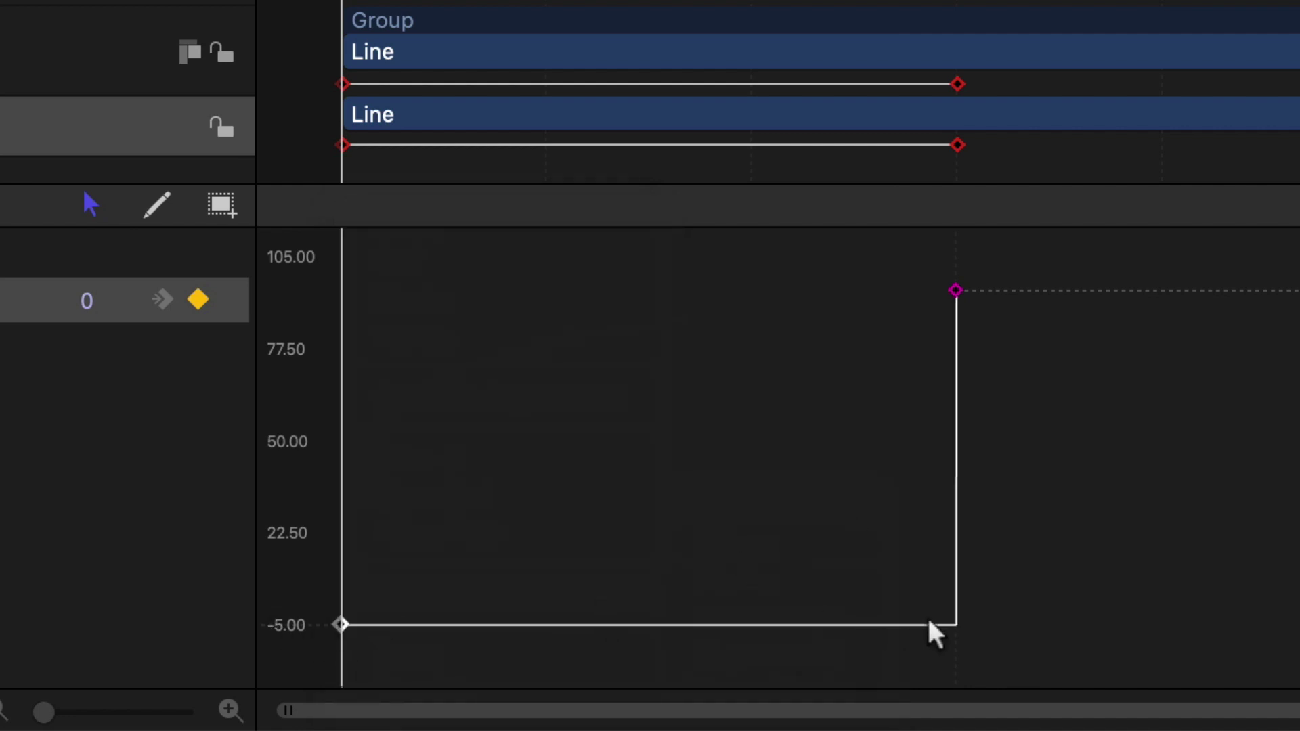
Switch the first Last Point Offset keyframe's interpolation to Linear
right_click(343, 625)
mouse_move(467, 596)
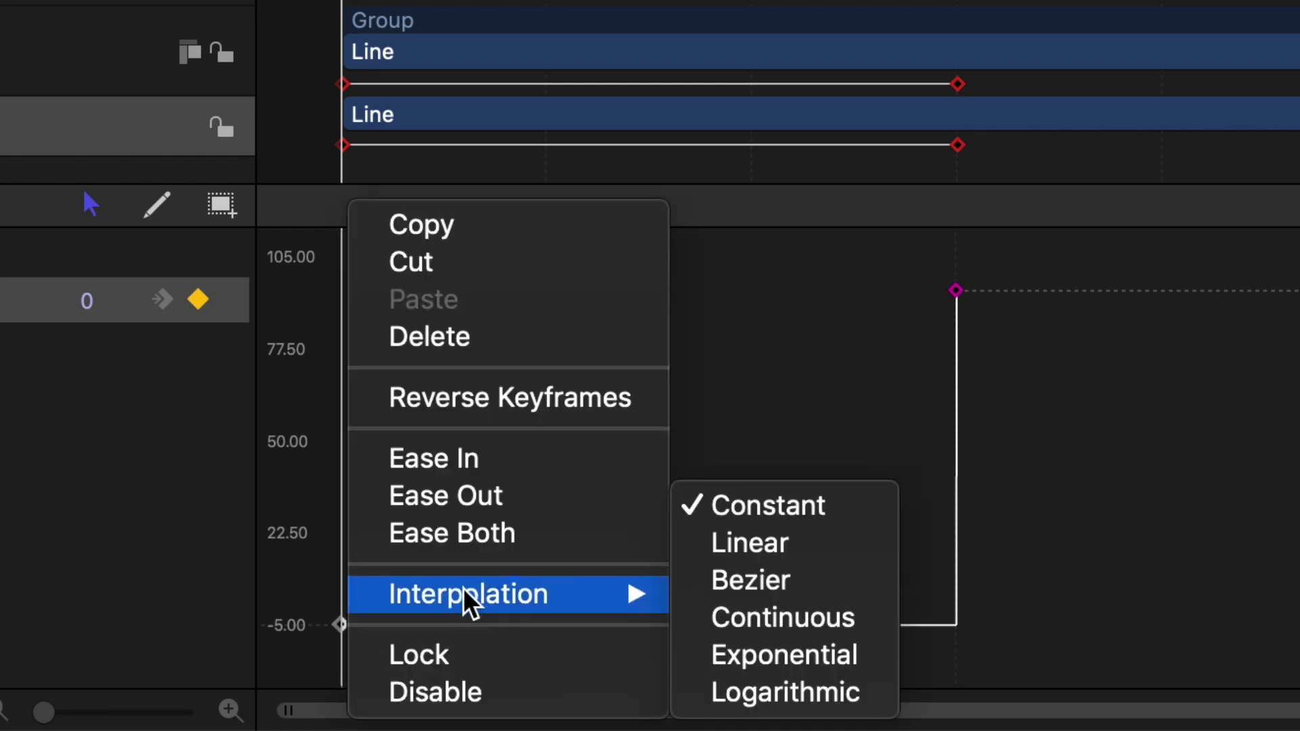
click(772, 567)
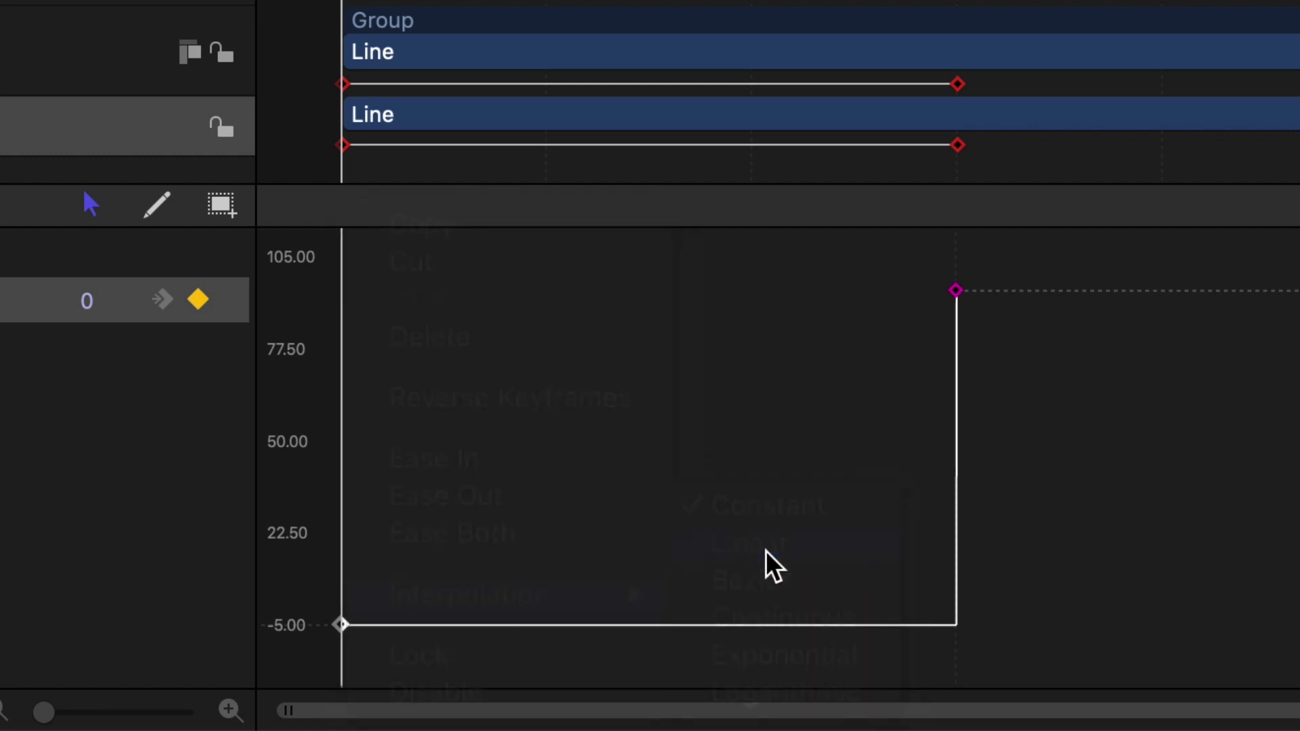
Set the first keyframe's interpolation to Bezier, and extend the second keyframe's handle slightly toward the start of the curve
right_click(340, 623)
mouse_move(499, 613)
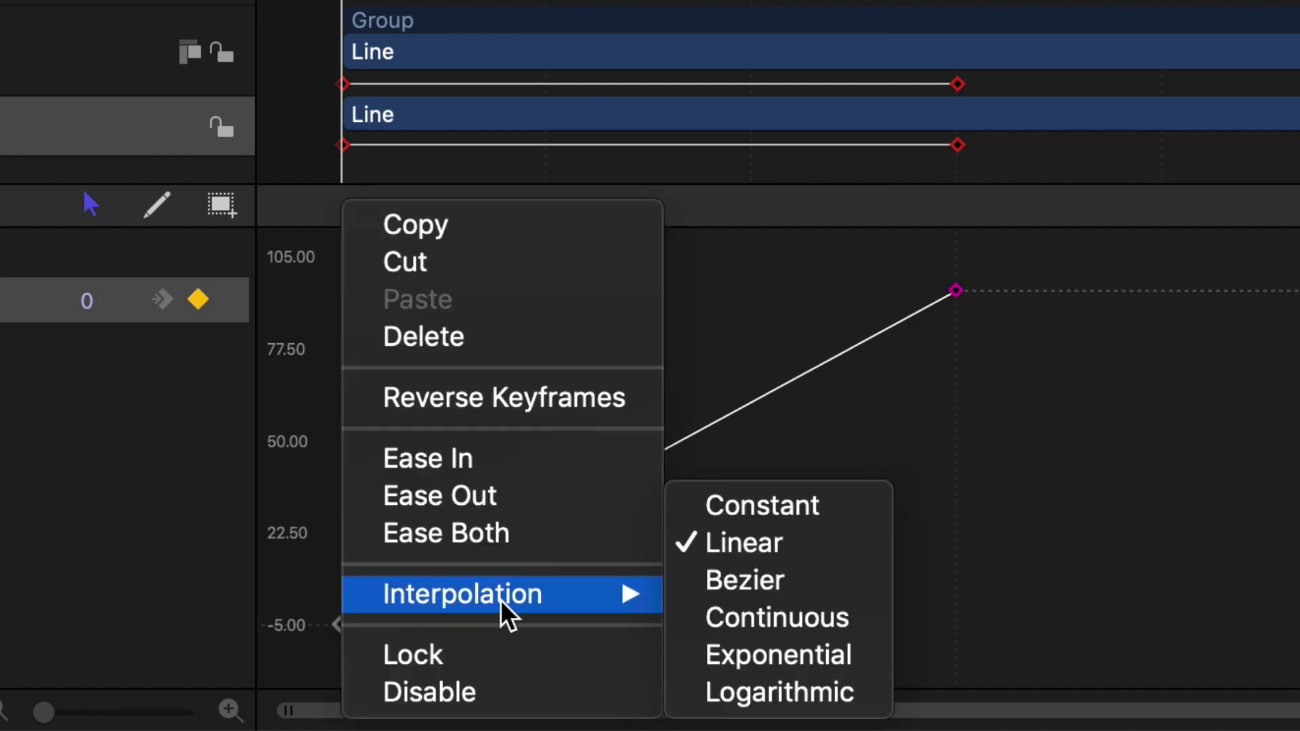
click(723, 584)
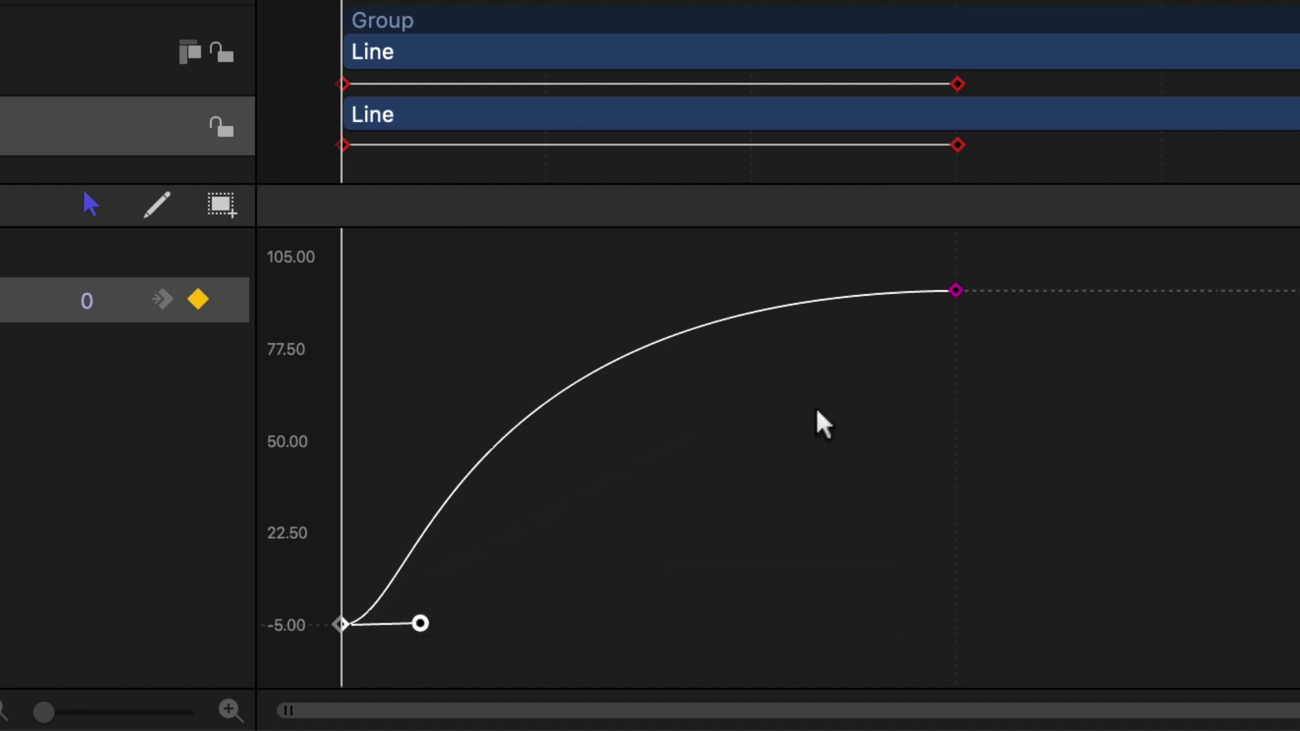
click(956, 291)
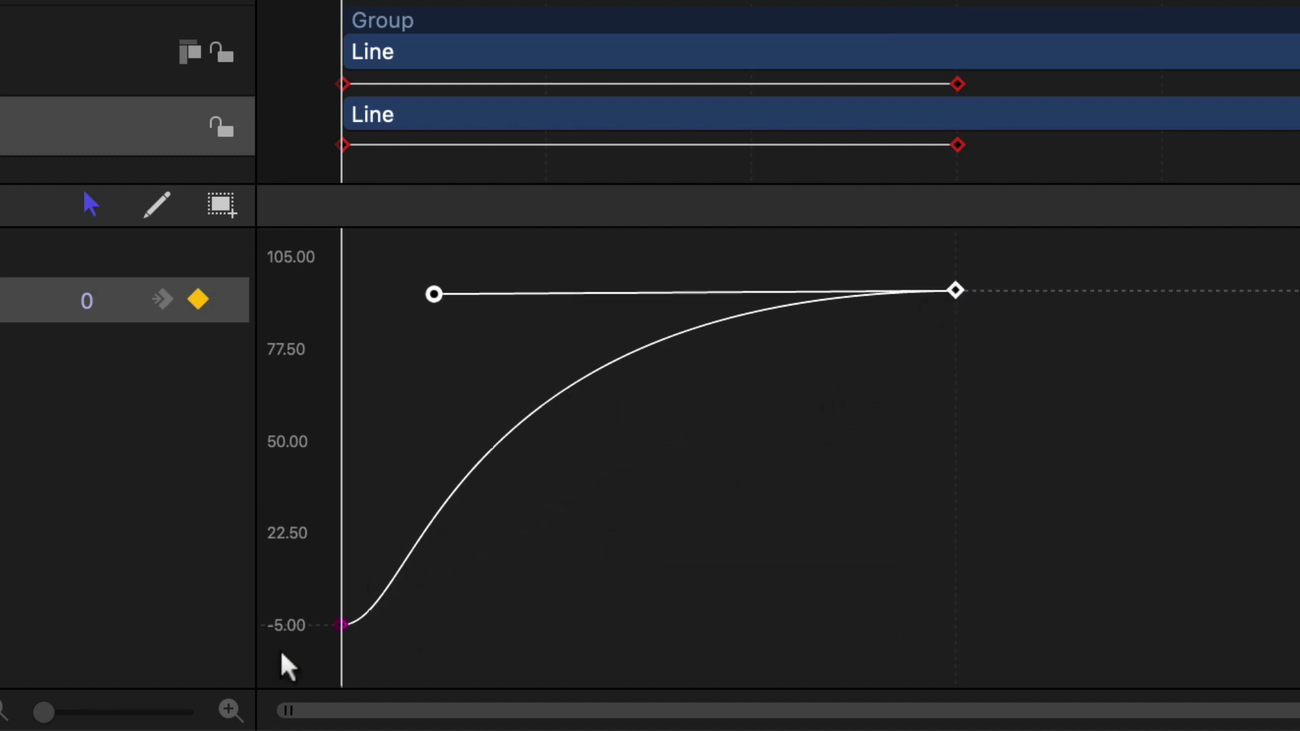
mouse_move(436, 298)
mouse_down()
mouse_move(566, 303)
mouse_move(356, 296)
mouse_move(612, 293)
mouse_move(418, 292)
mouse_up()
Select the first Last Point Offset keyframe and set its interpolation to Continuous
click(340, 625)
right_click(340, 624)
mouse_move(450, 604)
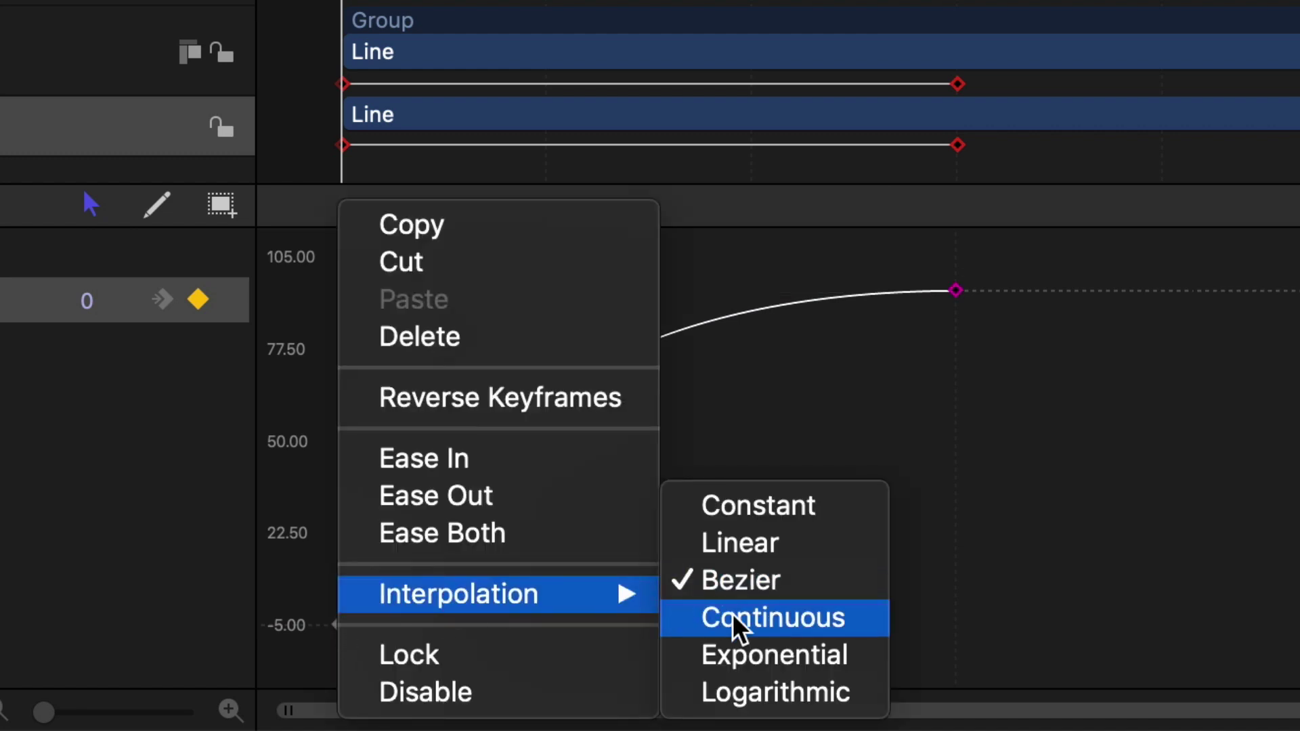
click(821, 627)
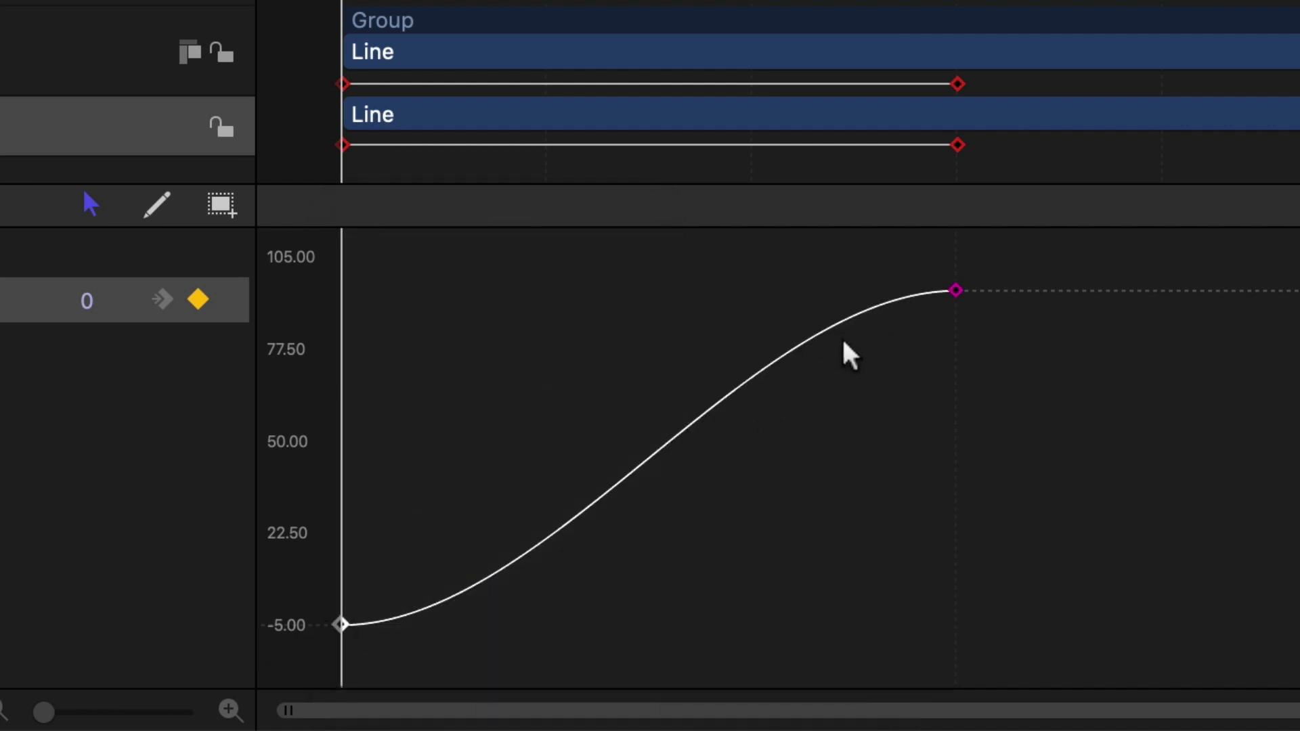
Change the first Last Point Offset keyframe's interpolation to Exponential
right_click(341, 624)
mouse_move(470, 609)
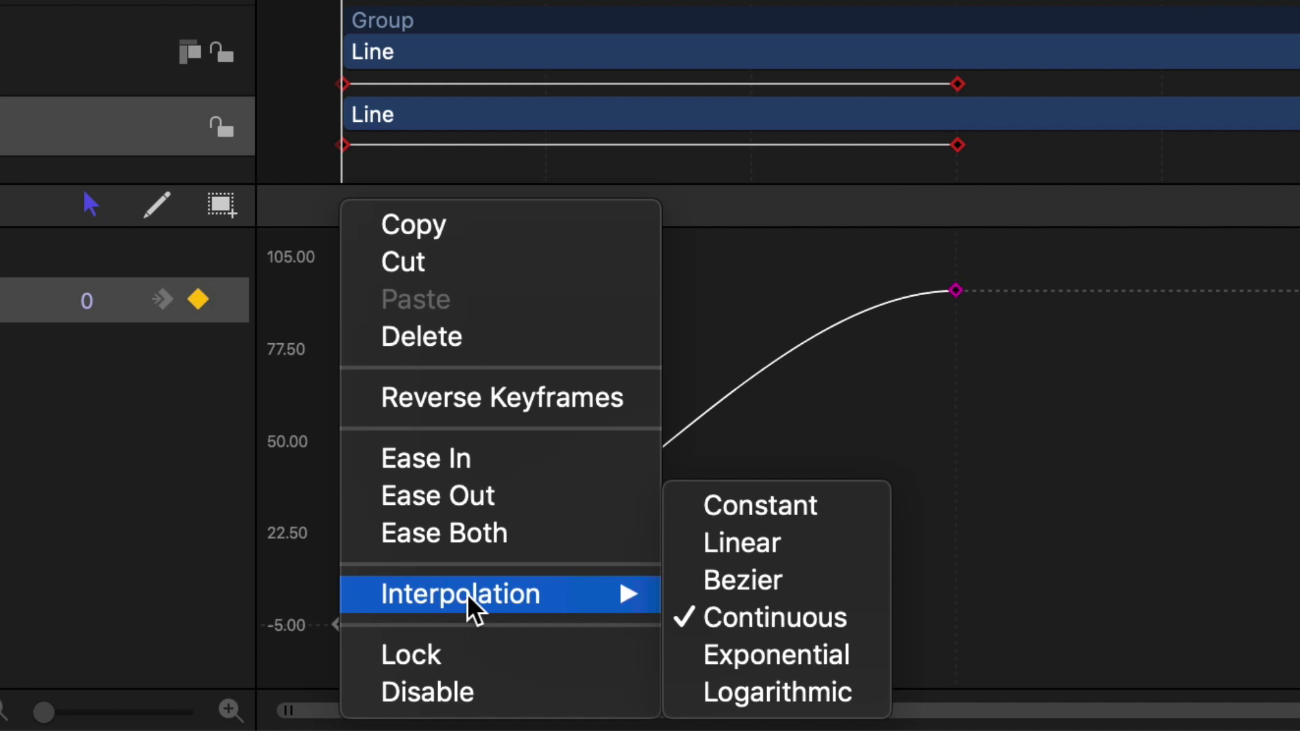
click(842, 660)
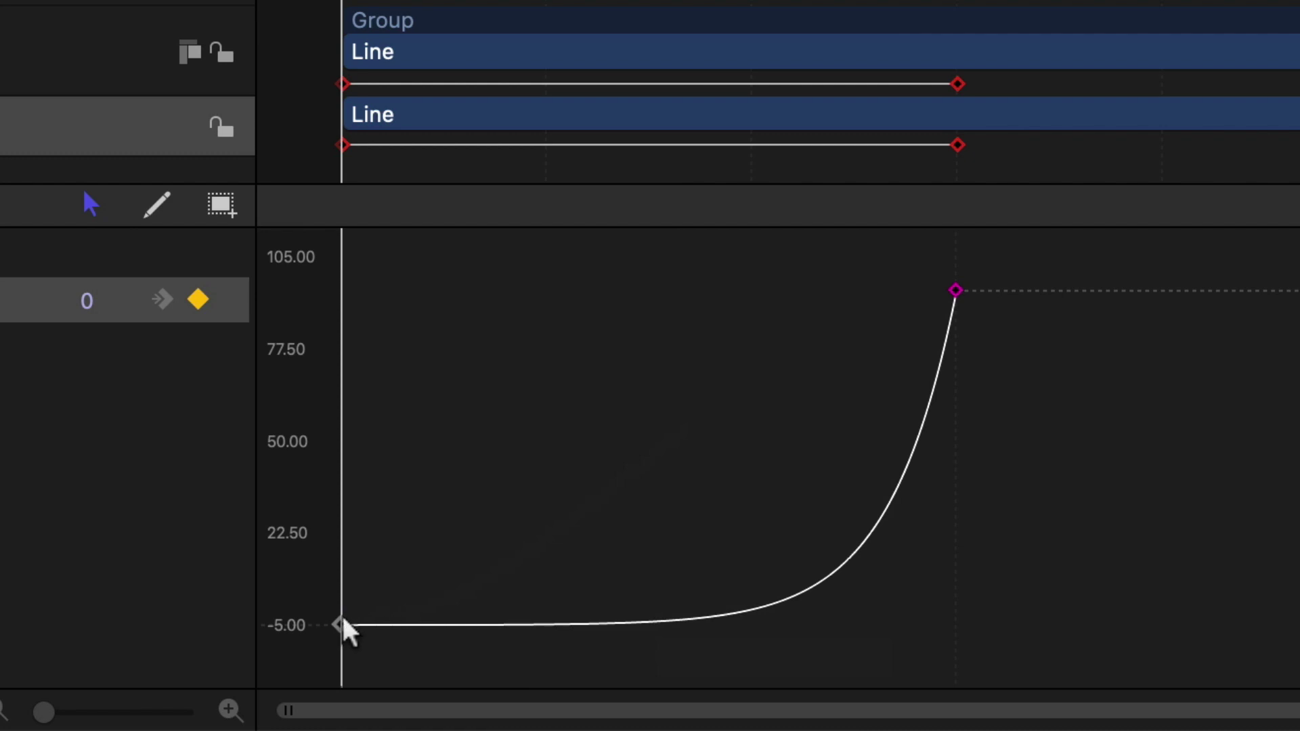
Set the first Last Point Offset keyframe's interpolation to Logarithmic
right_click(343, 621)
mouse_move(465, 610)
click(783, 692)
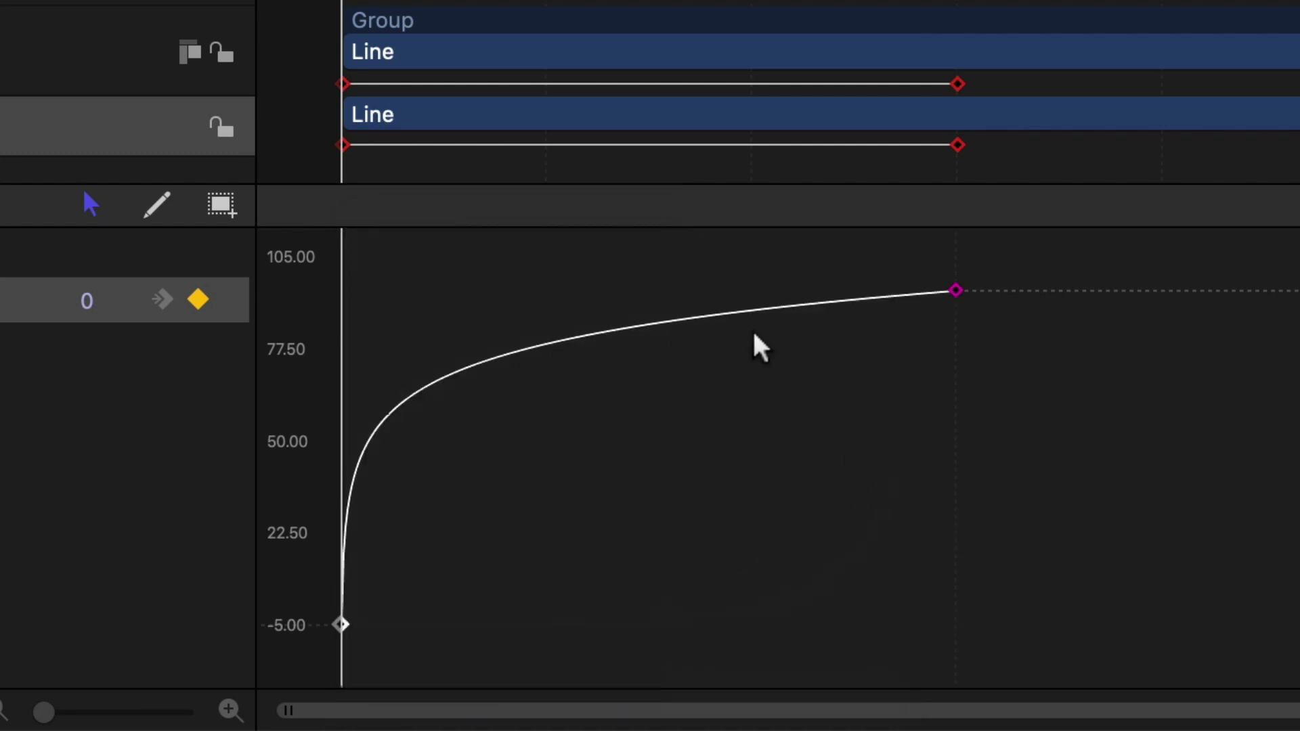